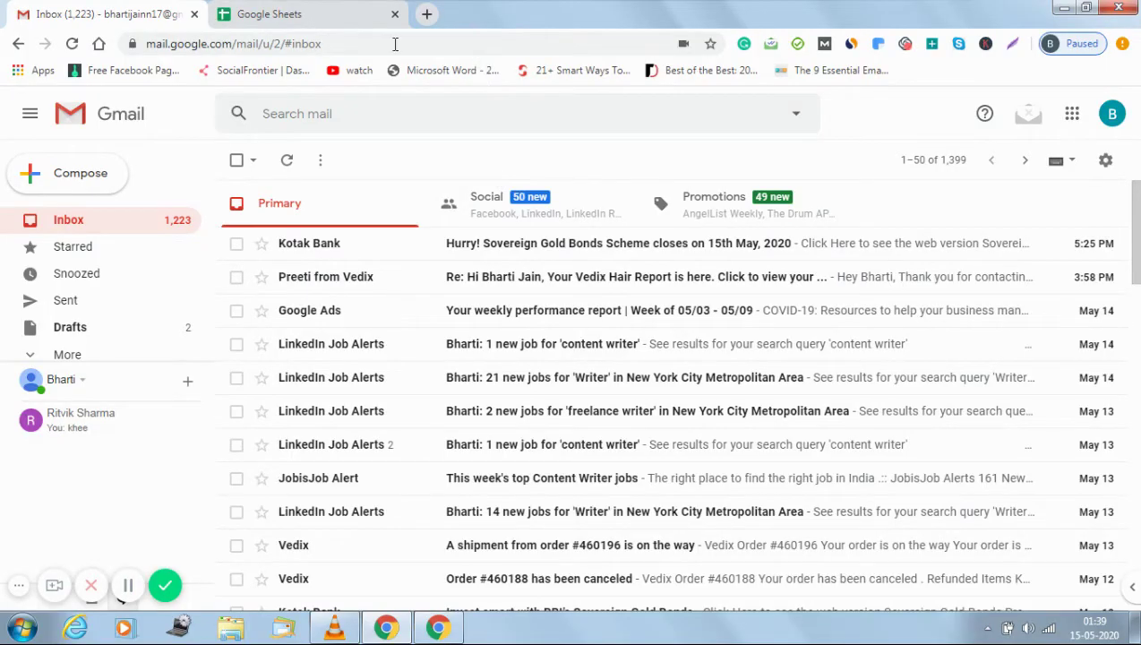
Open the 'emails' spreadsheet from the Google Sheets home page
{"action": "left_click", "coordinate": [332, 18]}
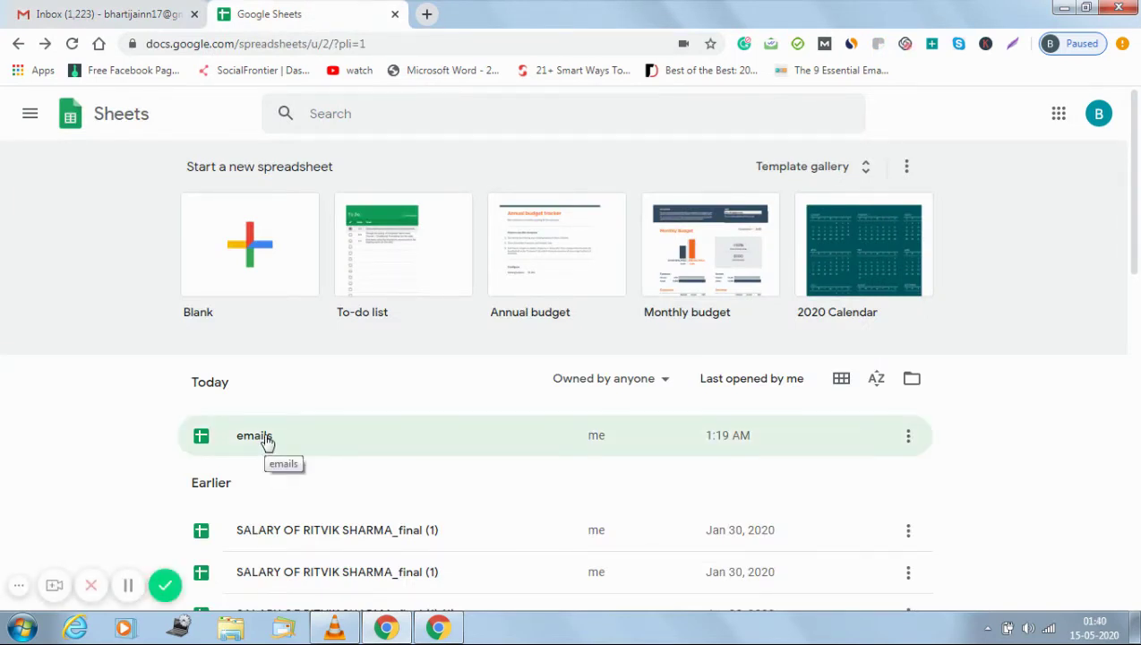
{"action": "left_click", "coordinate": [267, 439]}
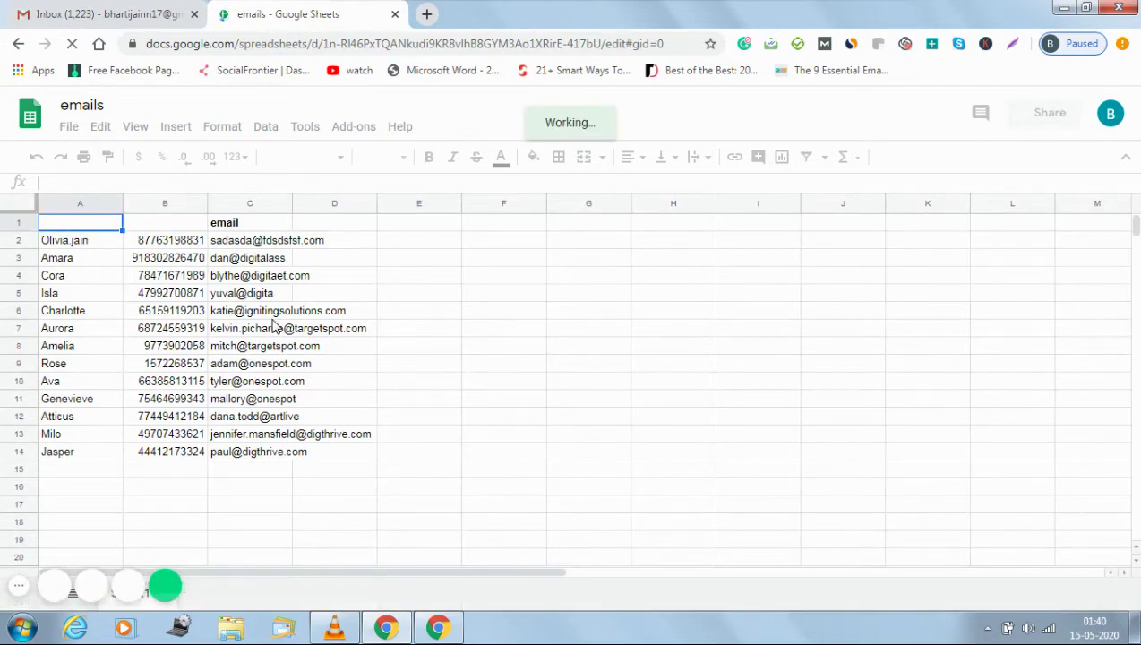
Search the add-on store for Clearout For Sheets and open its listing
{"action": "left_click", "coordinate": [354, 128]}
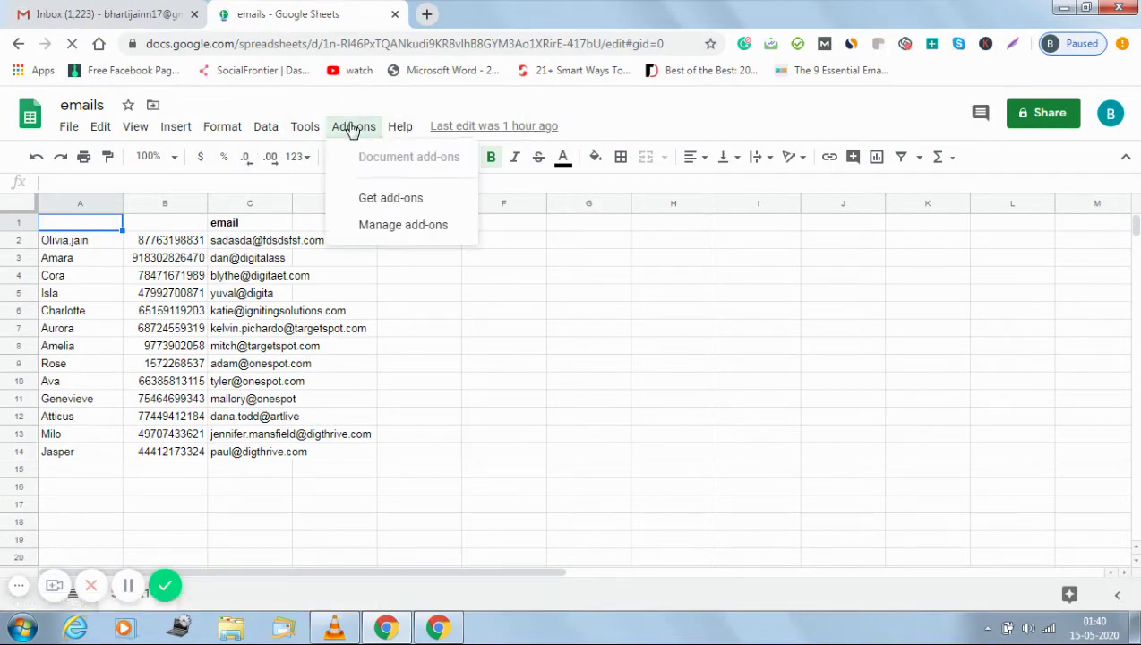
{"action": "left_click", "coordinate": [378, 199]}
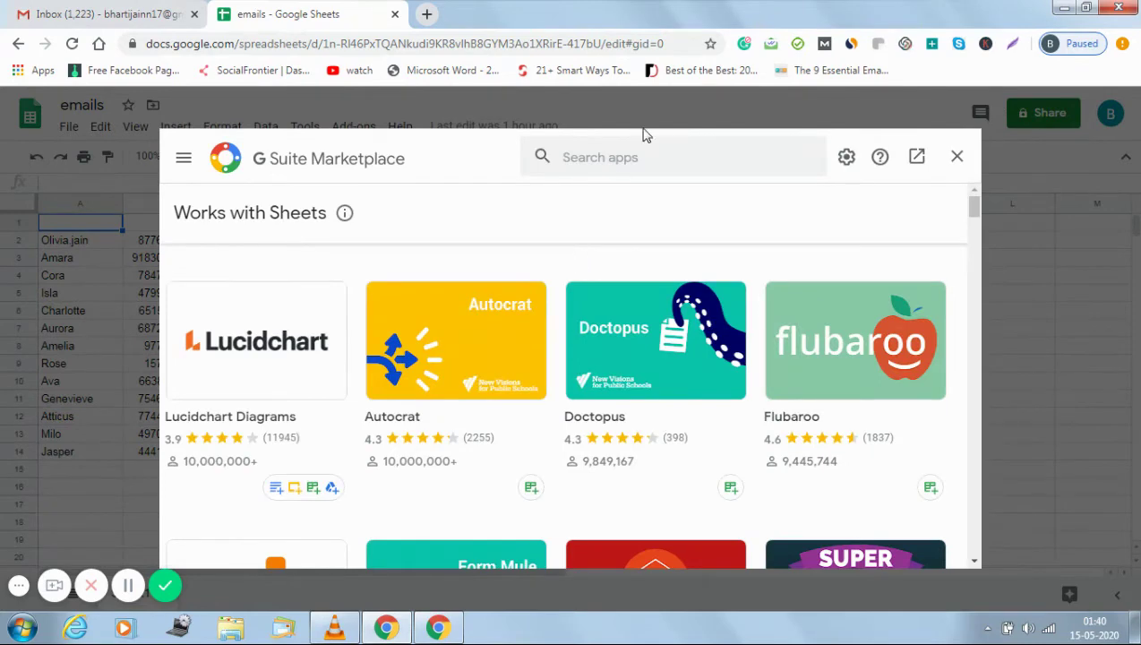
{"action": "left_click", "coordinate": [633, 158]}
{"action": "type", "text": "cler"}
{"action": "type", "text": "ar"}
{"action": "left_click", "coordinate": [637, 178]}
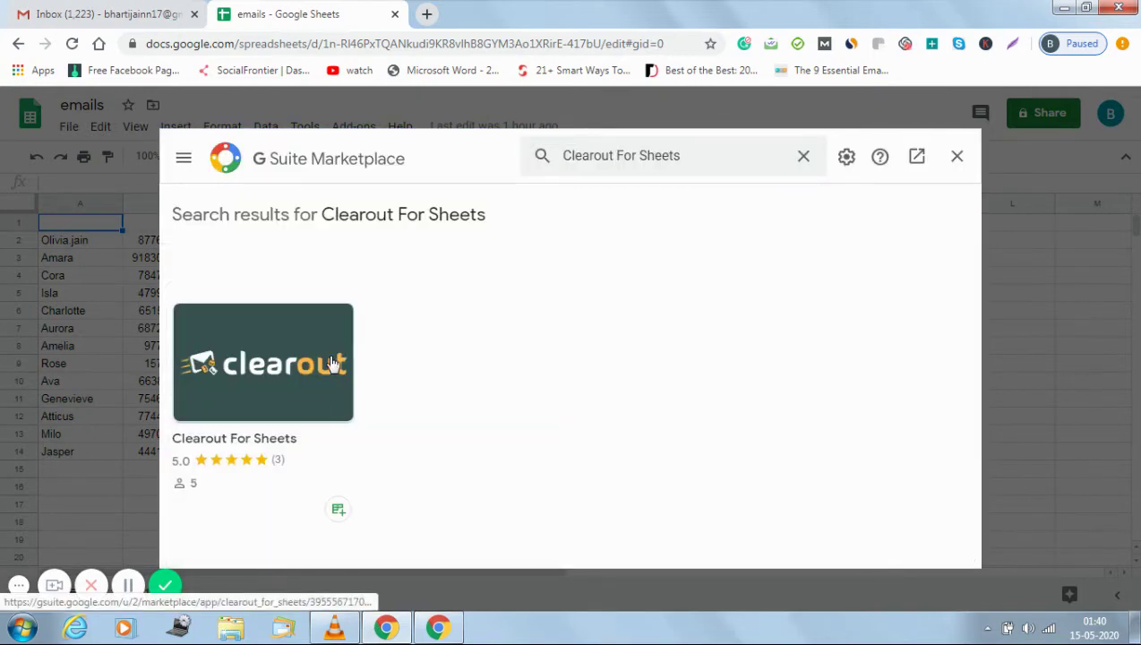
{"action": "left_click", "coordinate": [332, 363]}
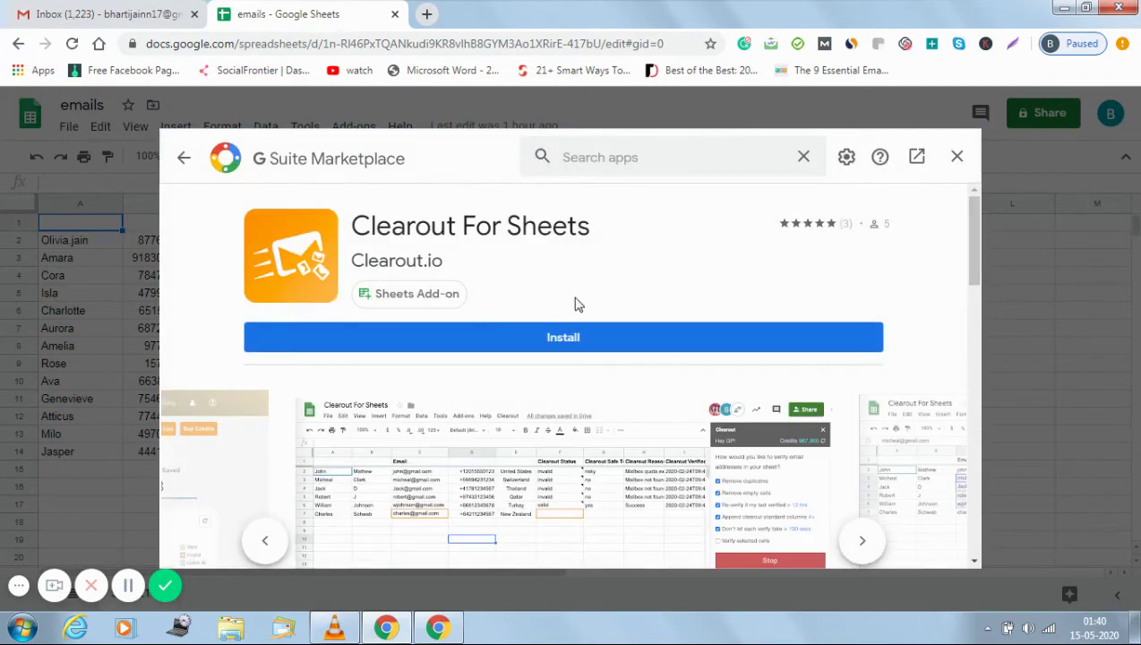
Install Clearout For Sheets, choose the Google account and allow its access permissions
{"action": "left_click", "coordinate": [553, 339]}
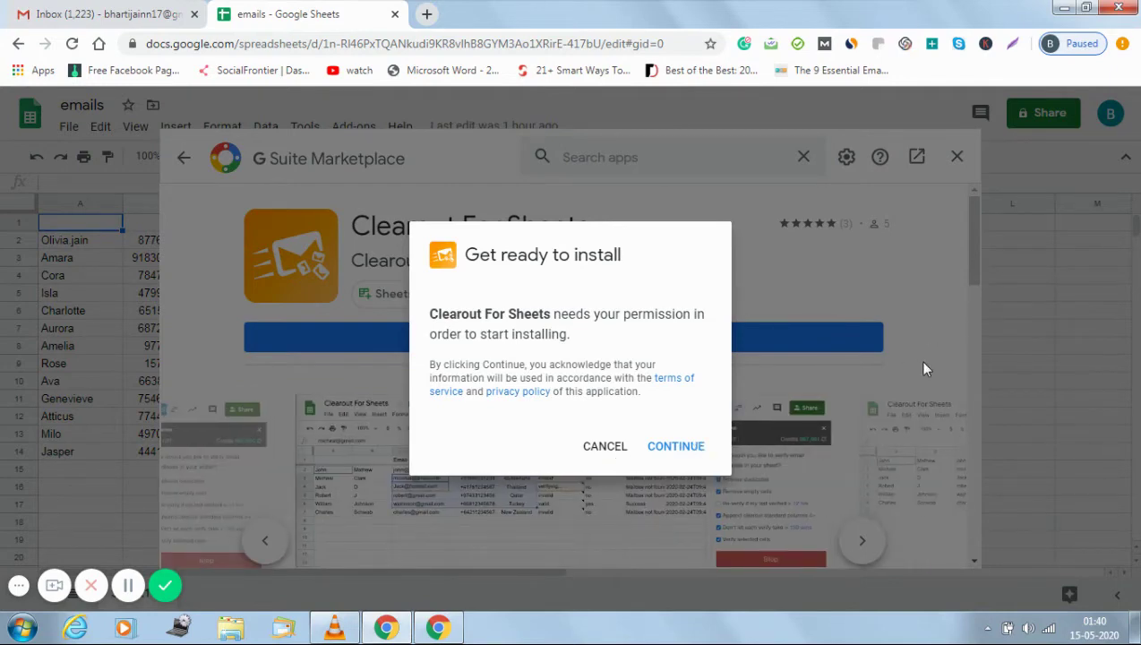
{"action": "left_click", "coordinate": [605, 446]}
{"action": "mouse_move", "coordinate": [973, 284]}
{"action": "left_mouse_down"}
{"action": "mouse_move", "coordinate": [975, 519]}
{"action": "mouse_move", "coordinate": [977, 268]}
{"action": "left_mouse_up"}
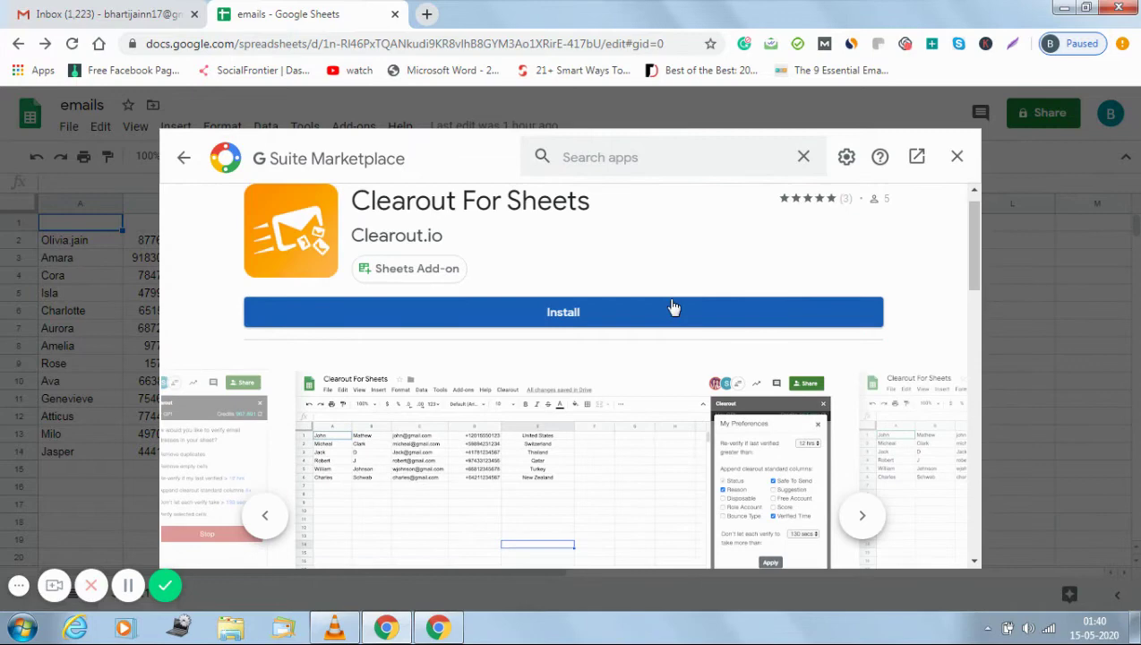
{"action": "left_click", "coordinate": [634, 313]}
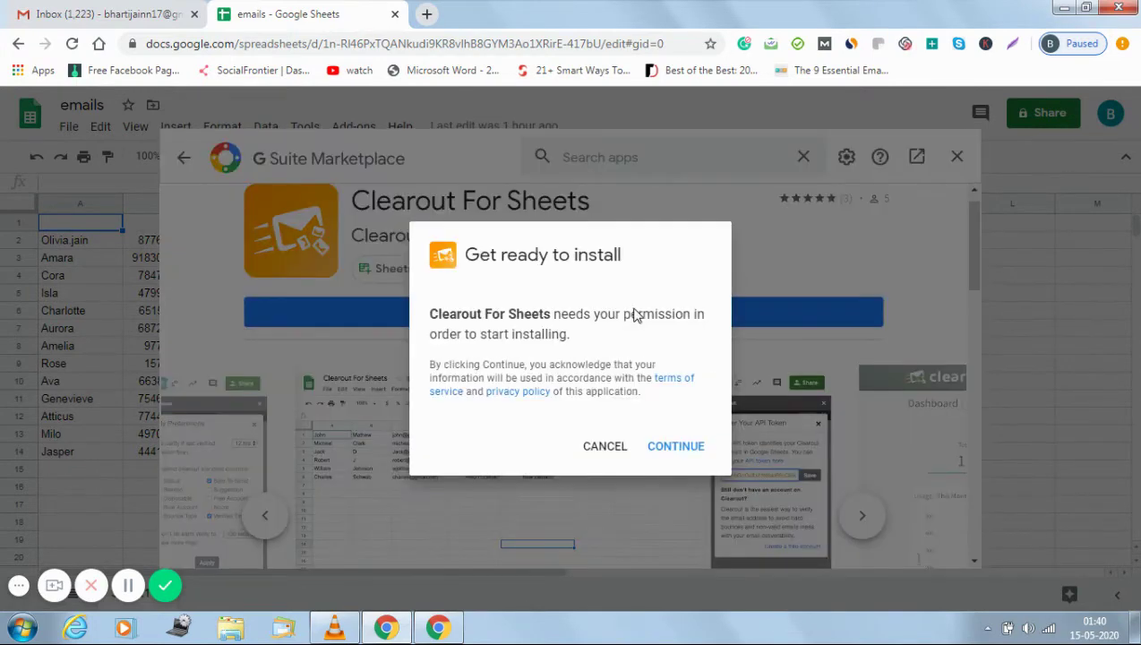
{"action": "left_click", "coordinate": [679, 450]}
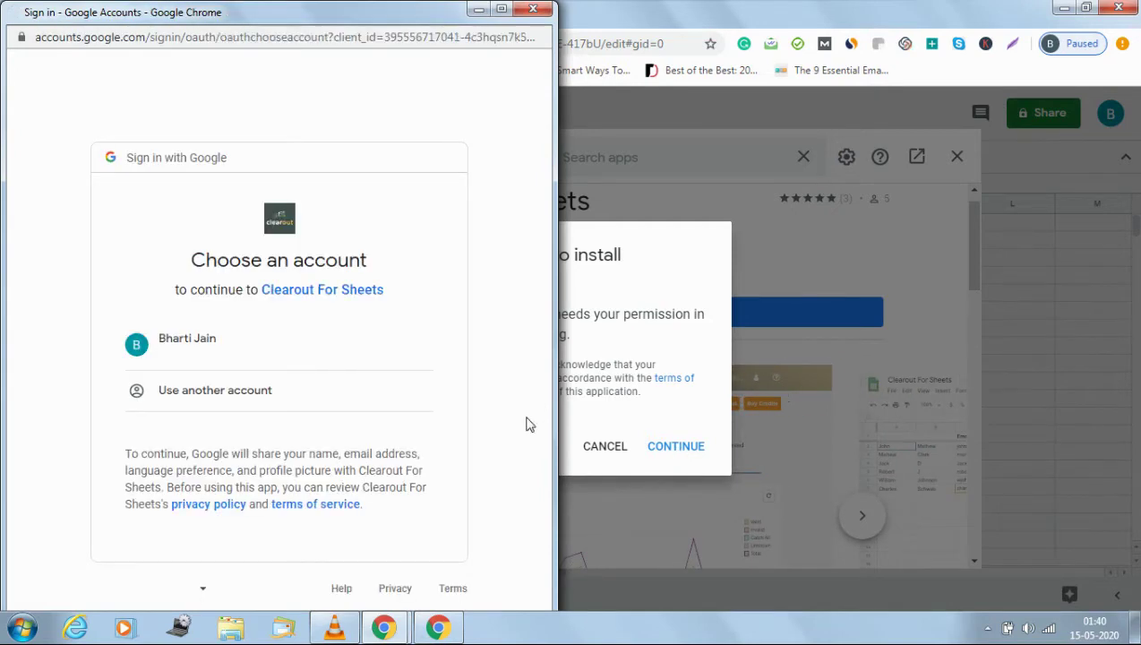
{"action": "left_click", "coordinate": [322, 354]}
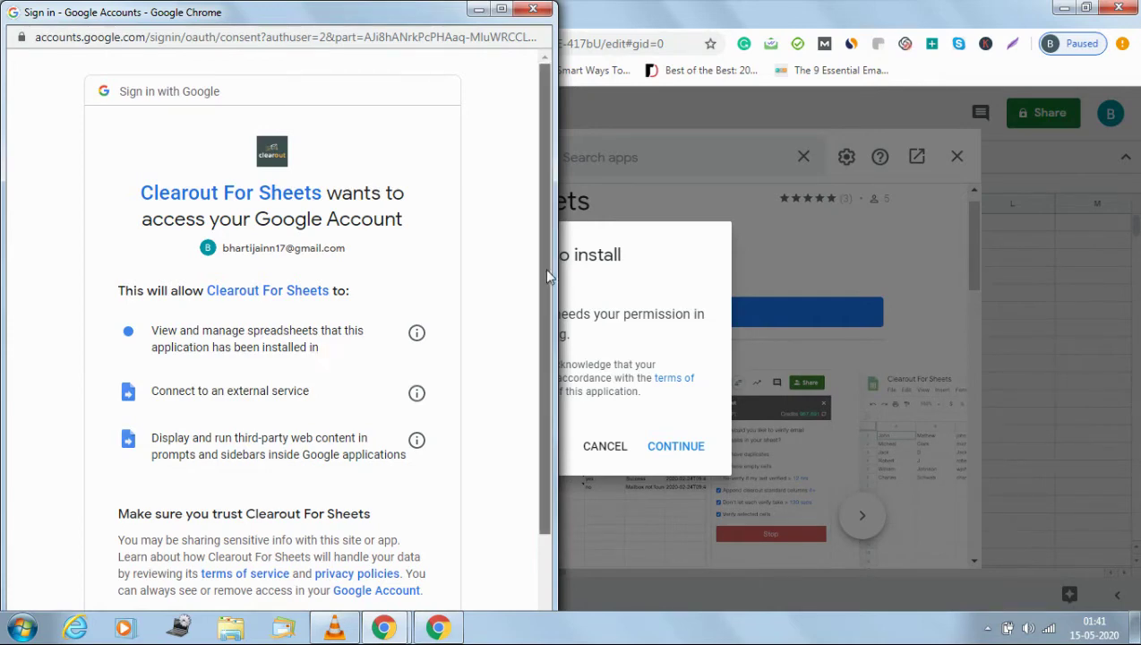
{"action": "left_click_drag", "start_coordinate": [546, 270], "coordinate": [547, 374]}
{"action": "left_click", "coordinate": [408, 532]}
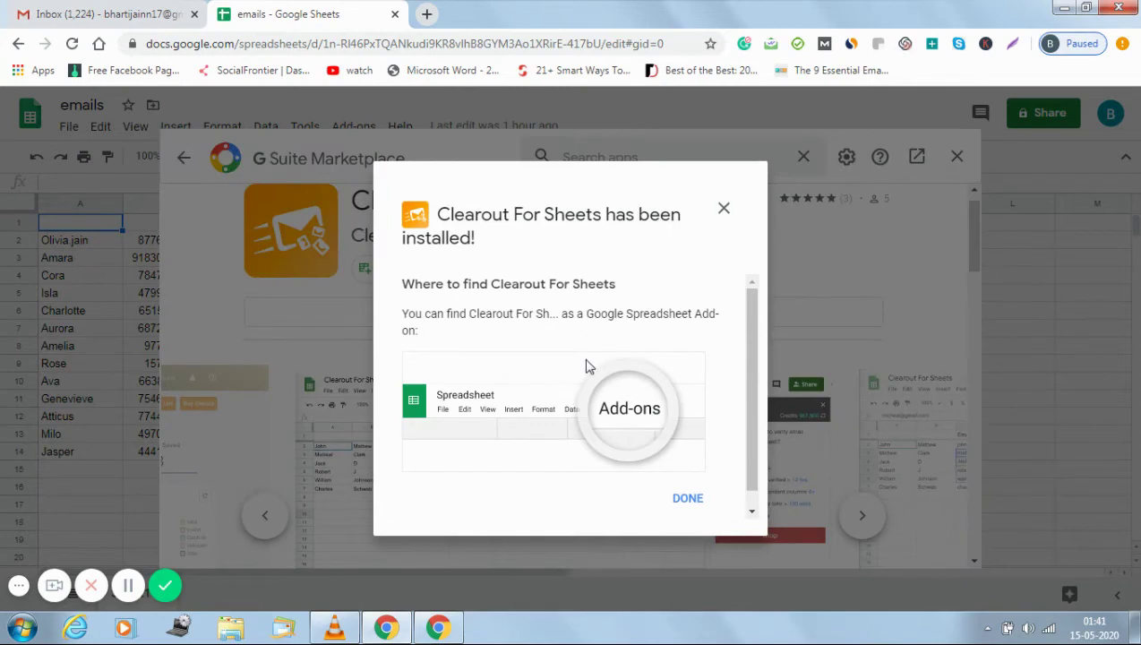
Close the marketplace, confirm Clearout For Sheets is listed under Add-ons, and select A1 and C1
{"action": "left_click", "coordinate": [683, 503]}
{"action": "left_click", "coordinate": [957, 157]}
{"action": "left_click", "coordinate": [356, 128]}
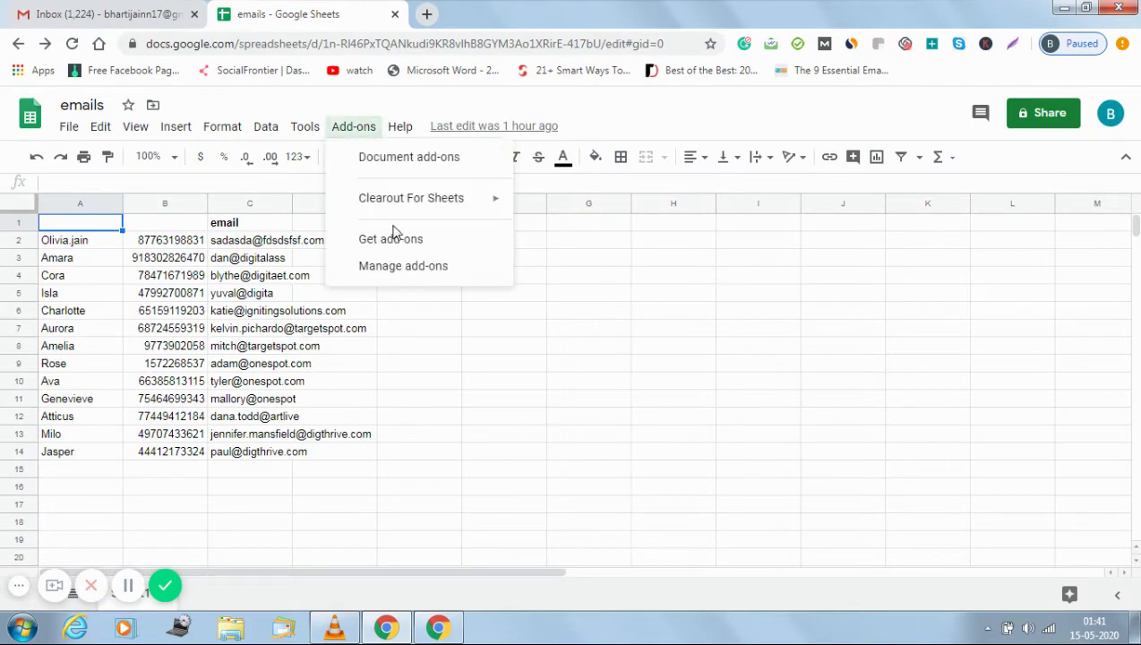
{"action": "mouse_move", "coordinate": [396, 208]}
{"action": "left_click", "coordinate": [468, 356]}
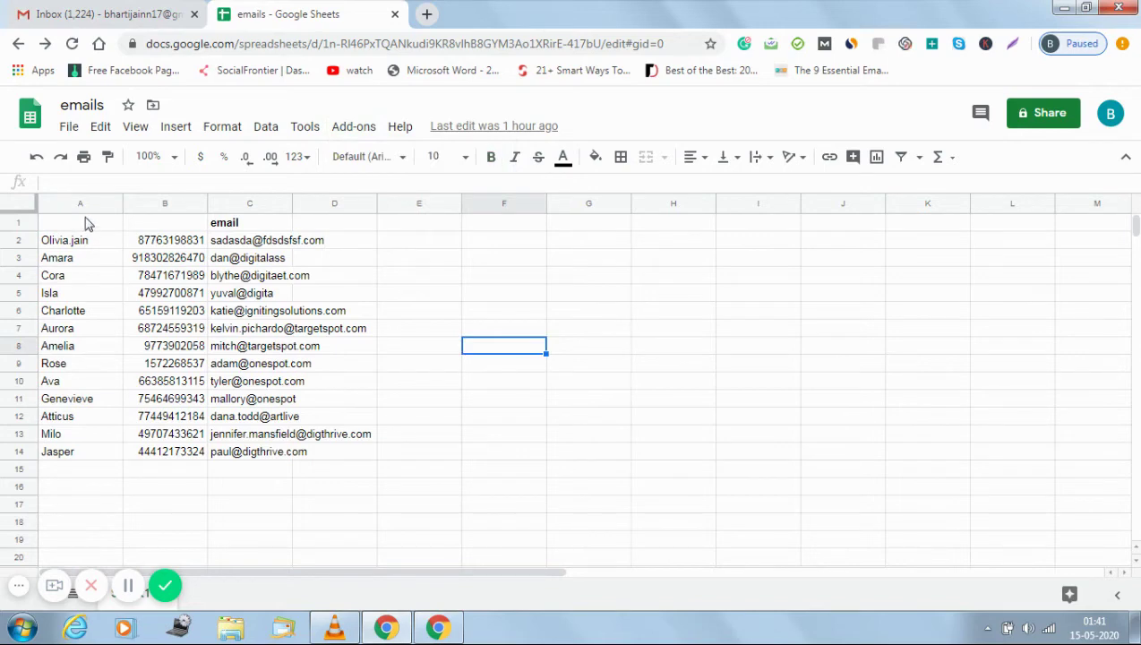
{"action": "left_click", "coordinate": [86, 228]}
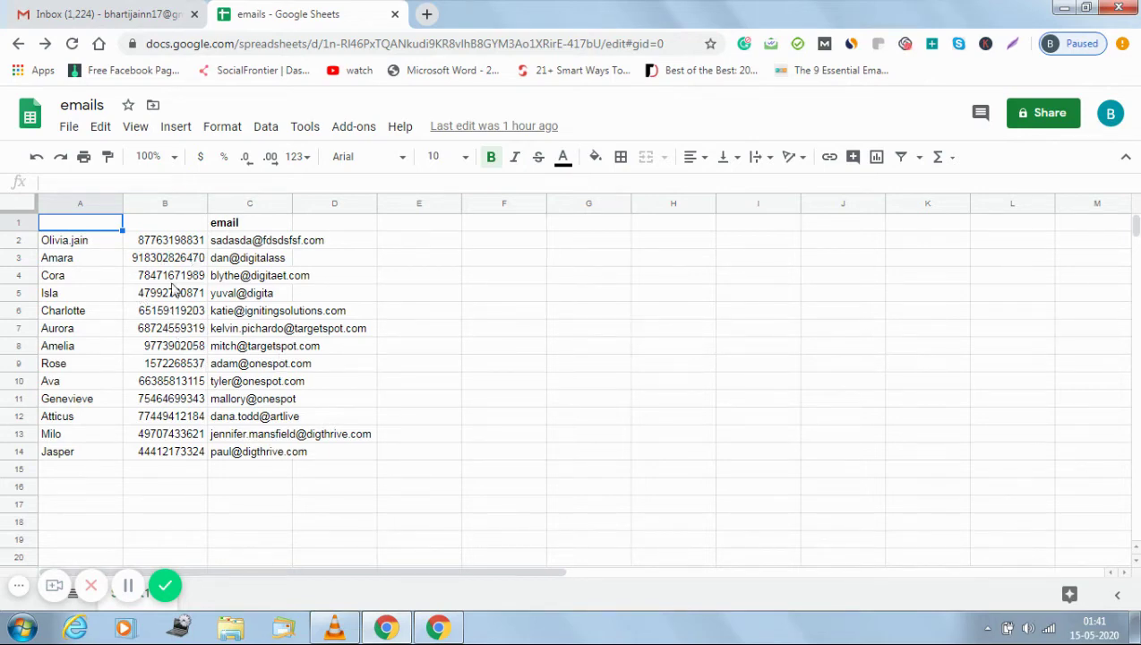
{"action": "left_click", "coordinate": [243, 228]}
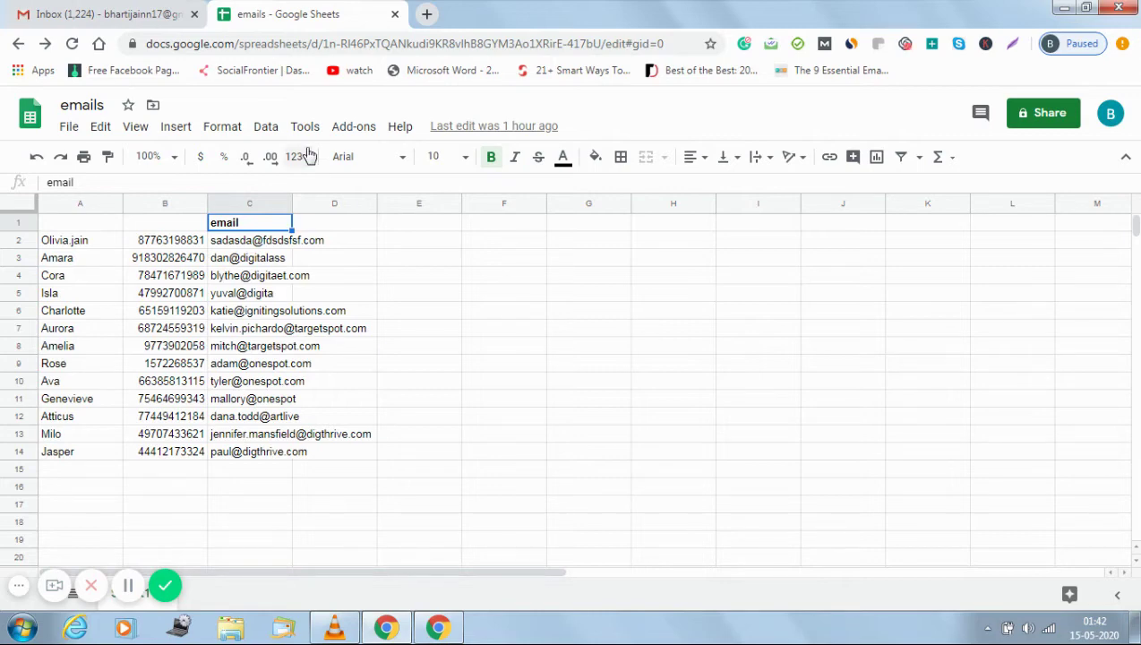
Launch Clearout For Sheets from Add-ons and start Verify to reach its API token prompt
{"action": "left_click", "coordinate": [359, 131]}
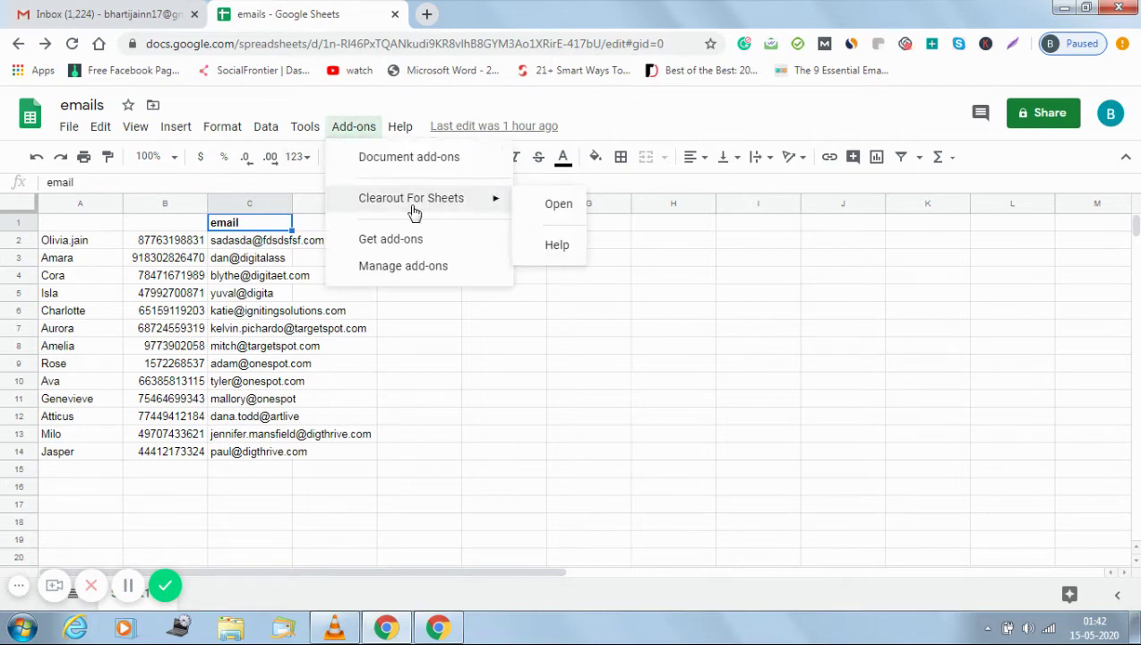
{"action": "left_click", "coordinate": [554, 206]}
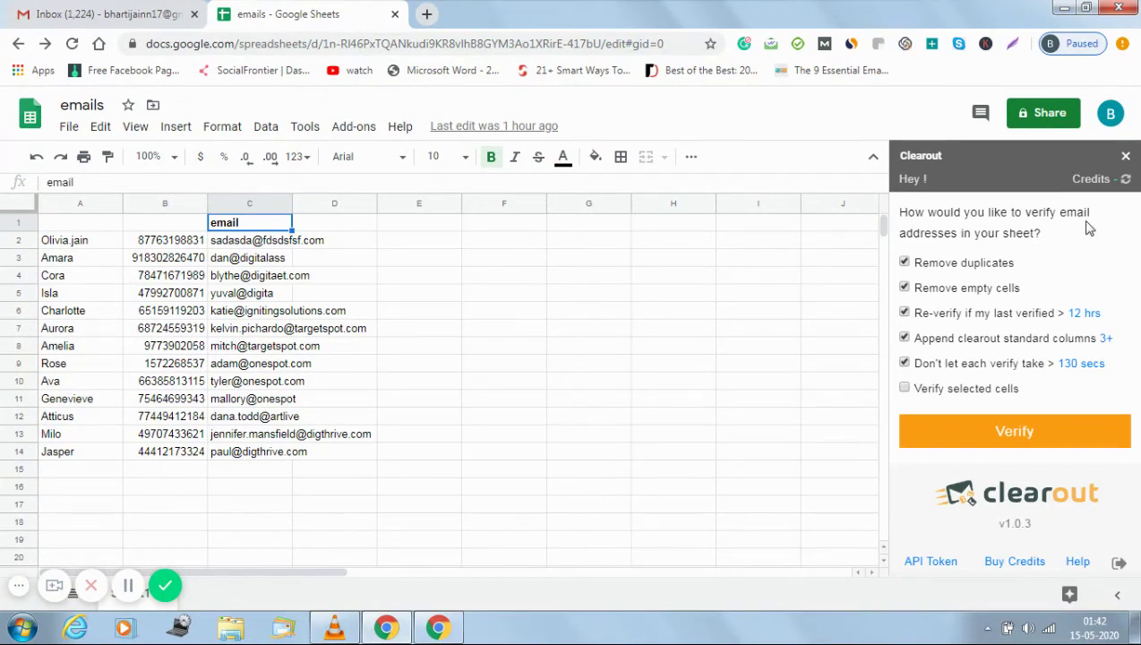
{"action": "left_click", "coordinate": [1017, 434]}
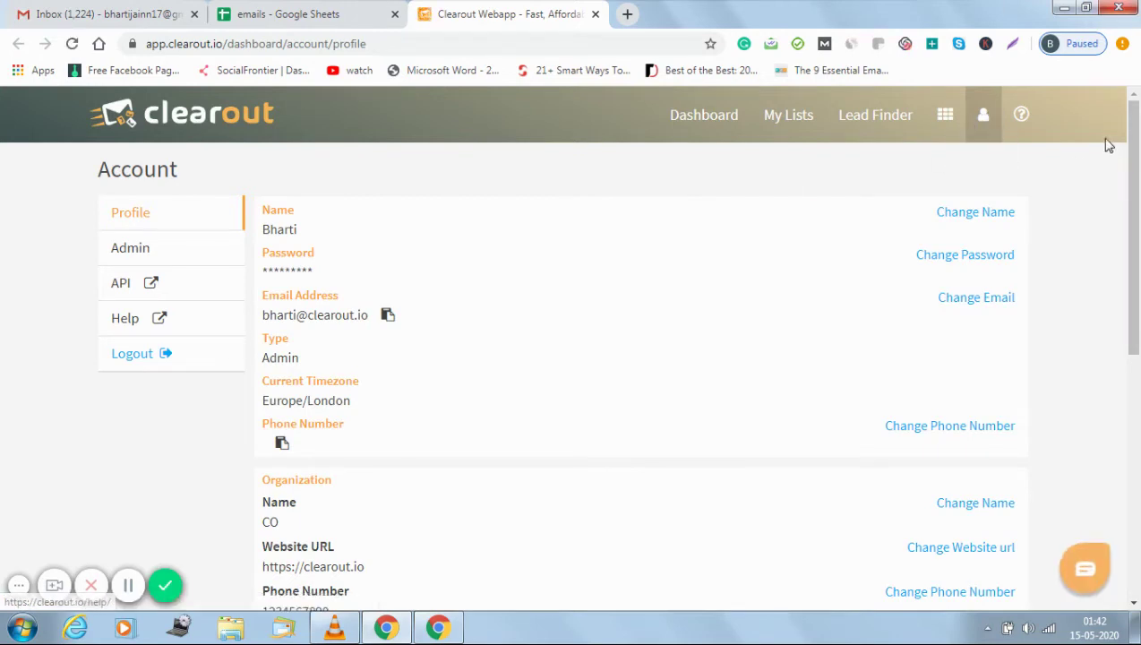
Copy the API token from the Clearout account page and return to the emails sheet
{"action": "left_click_drag", "start_coordinate": [1134, 152], "coordinate": [1138, 282]}
{"action": "scroll", "coordinate": [548, 452], "scroll_direction": "down", "scroll_amount": 3}
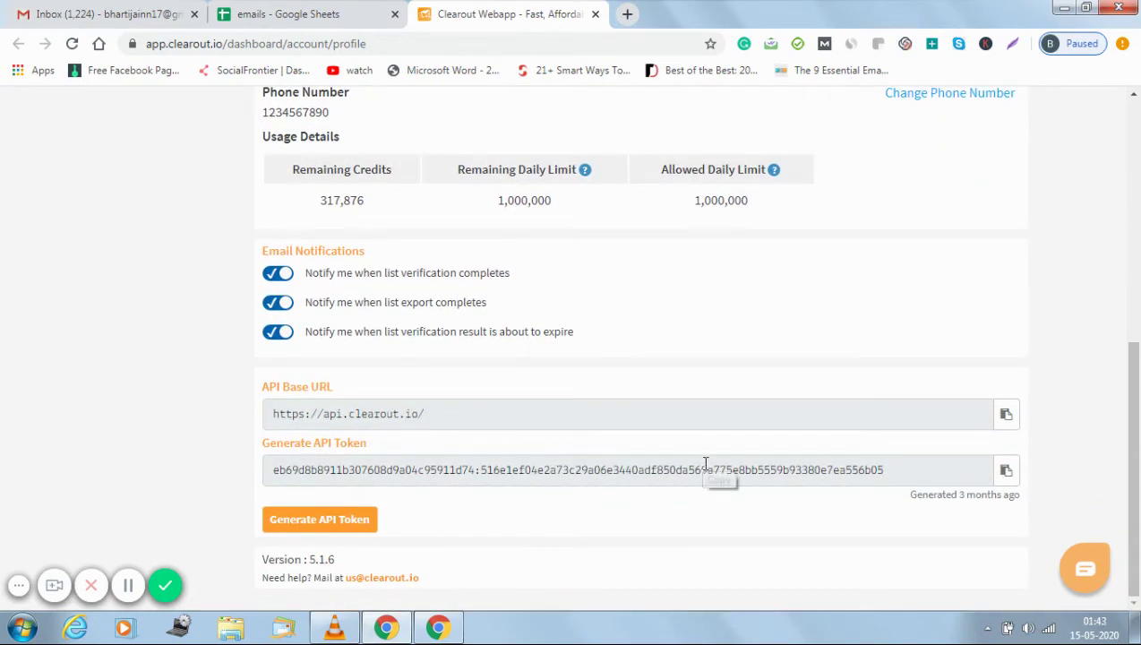
{"action": "left_click", "coordinate": [1007, 473]}
{"action": "left_click", "coordinate": [298, 20]}
Paste the copied API token into the Clearout sidebar's token field and save it
{"action": "left_click", "coordinate": [933, 307]}
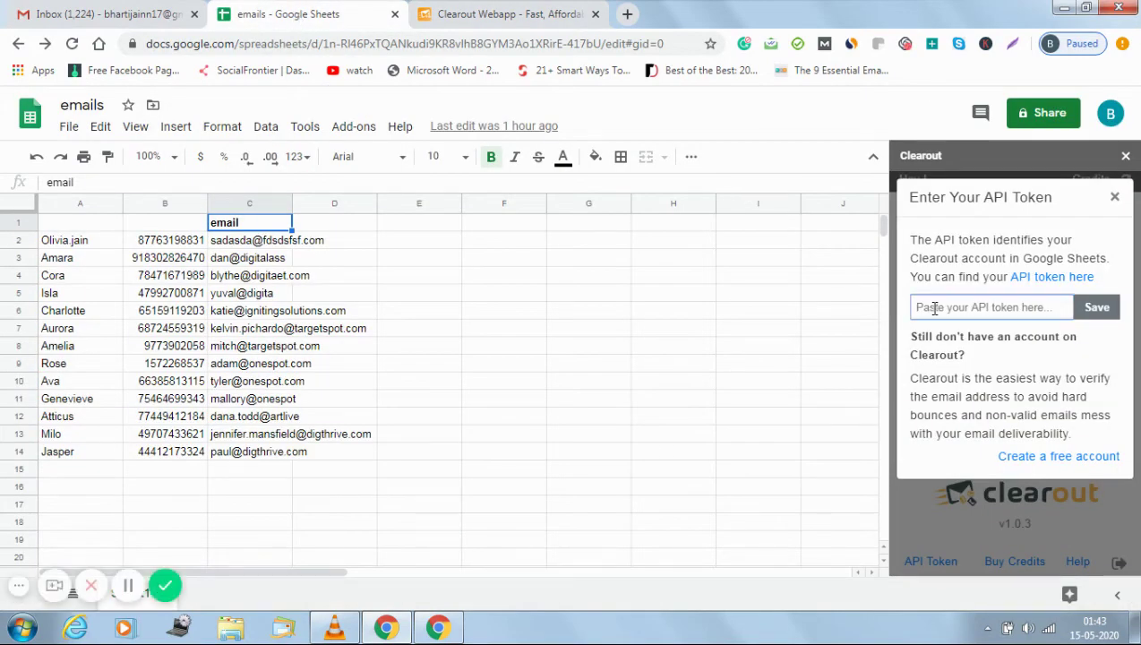
{"action": "key", "text": "ctrl+v"}
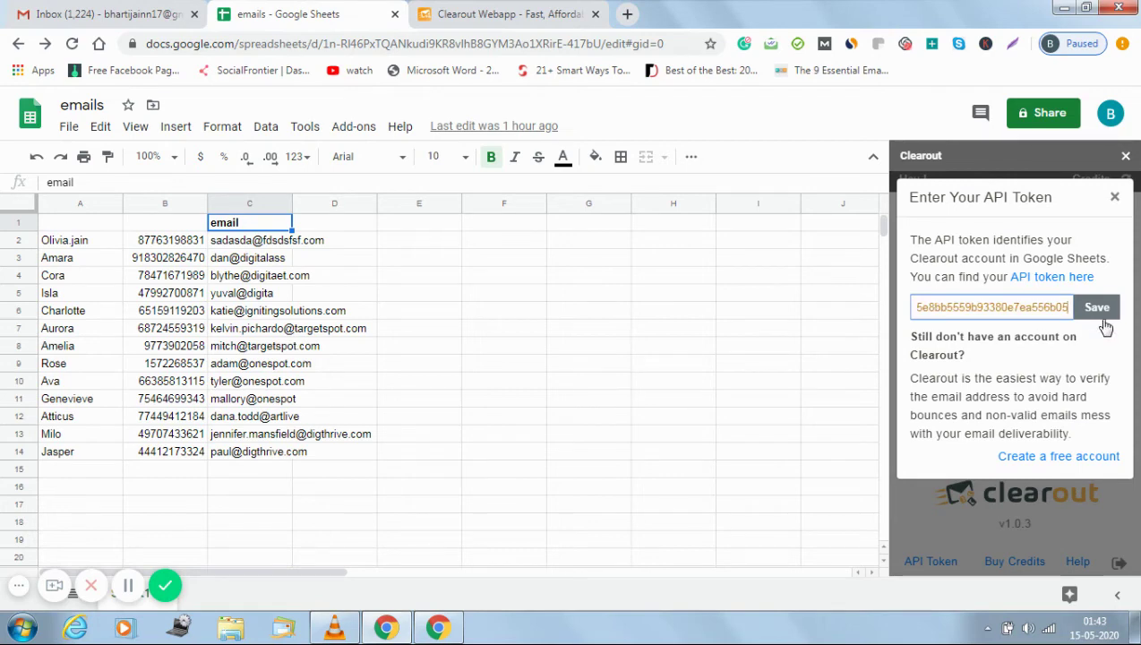
{"action": "left_click", "coordinate": [1099, 309]}
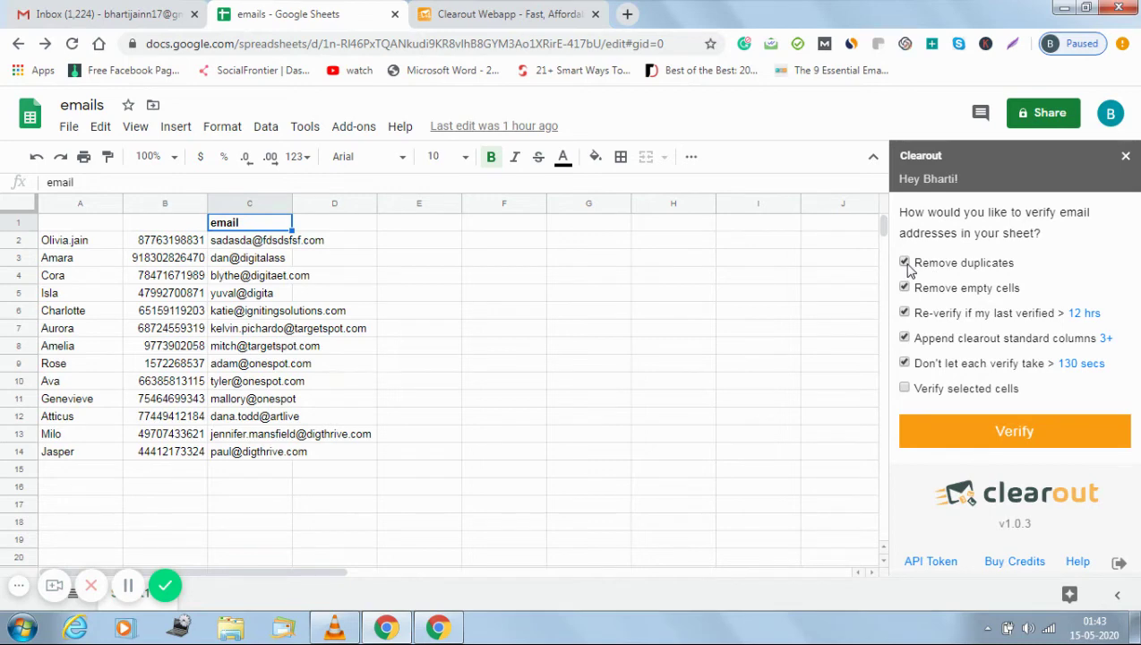
Duplicate the first email address from C2 into C15
{"action": "left_click", "coordinate": [230, 475]}
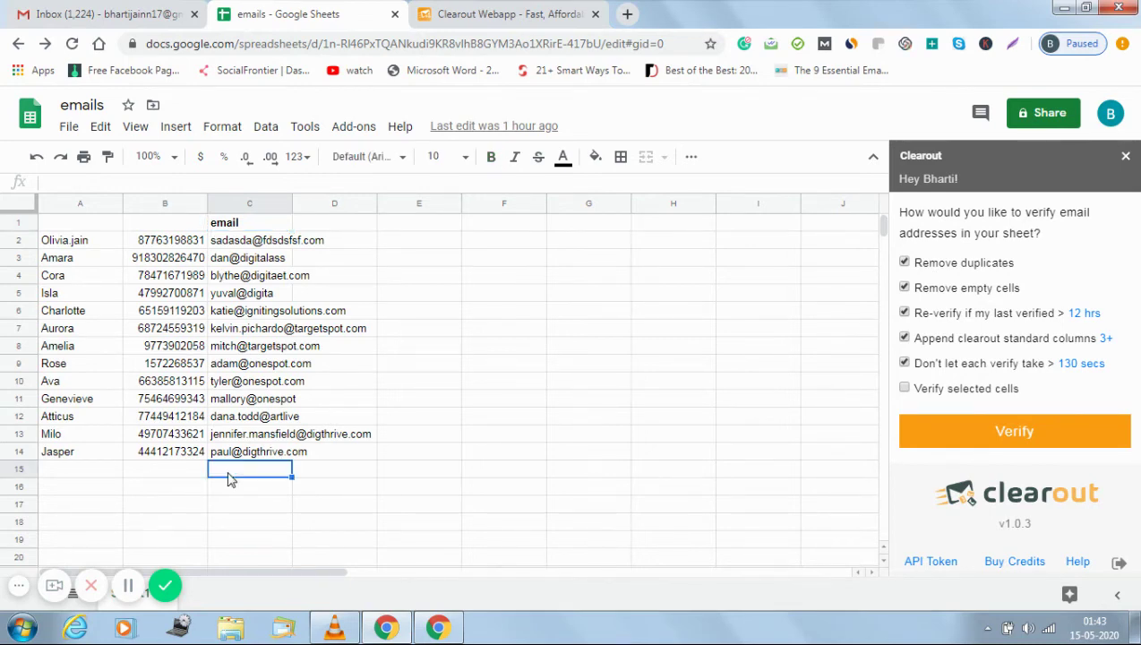
{"action": "left_click", "coordinate": [247, 247]}
{"action": "key", "text": "ctrl+c"}
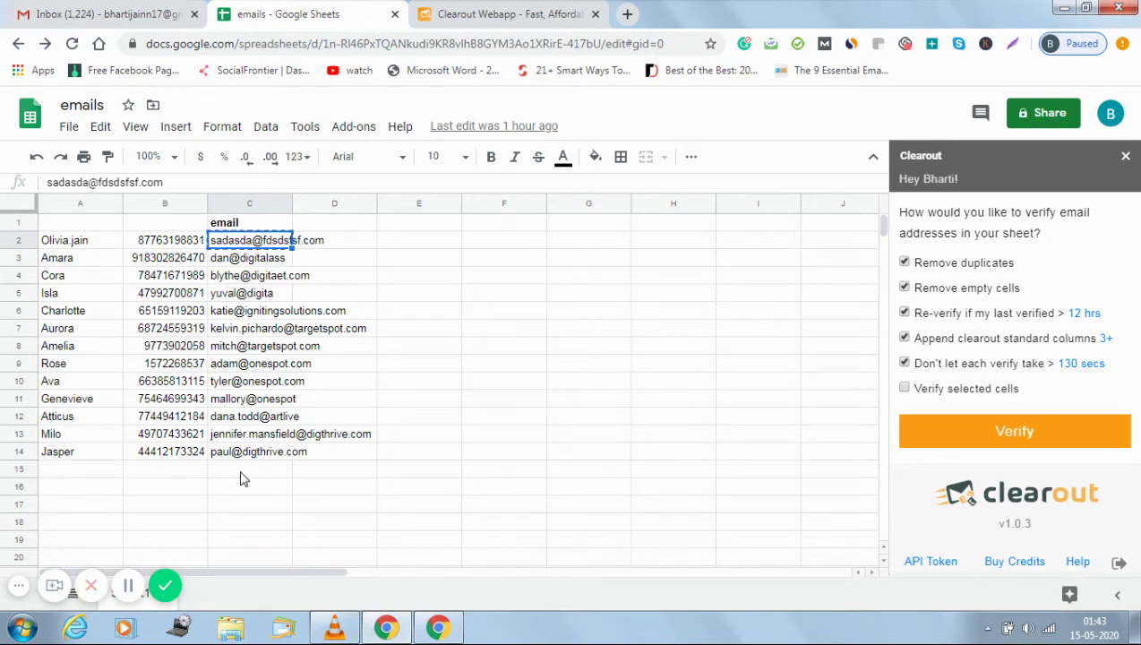
{"action": "left_click", "coordinate": [242, 477]}
{"action": "key", "text": "ctrl+v"}
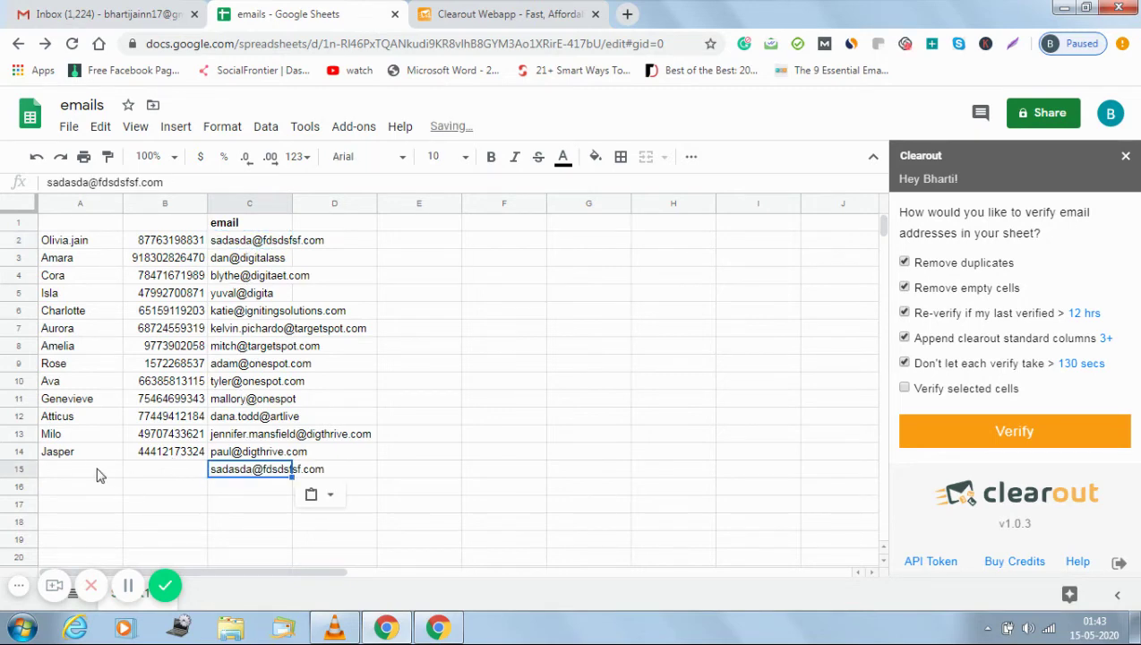
Copy row 14's name and number (A14:B14) into row 15
{"action": "left_click", "coordinate": [90, 456]}
{"action": "left_click", "coordinate": [147, 457], "text": "shift"}
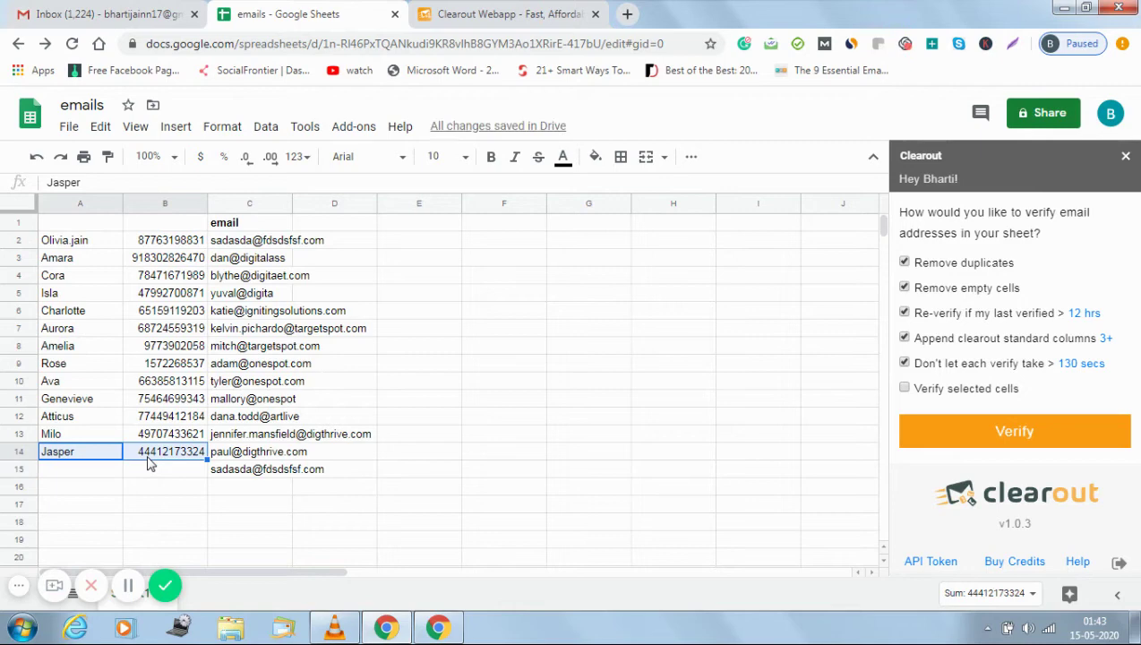
{"action": "key", "text": "ctrl+c"}
{"action": "left_click", "coordinate": [105, 473]}
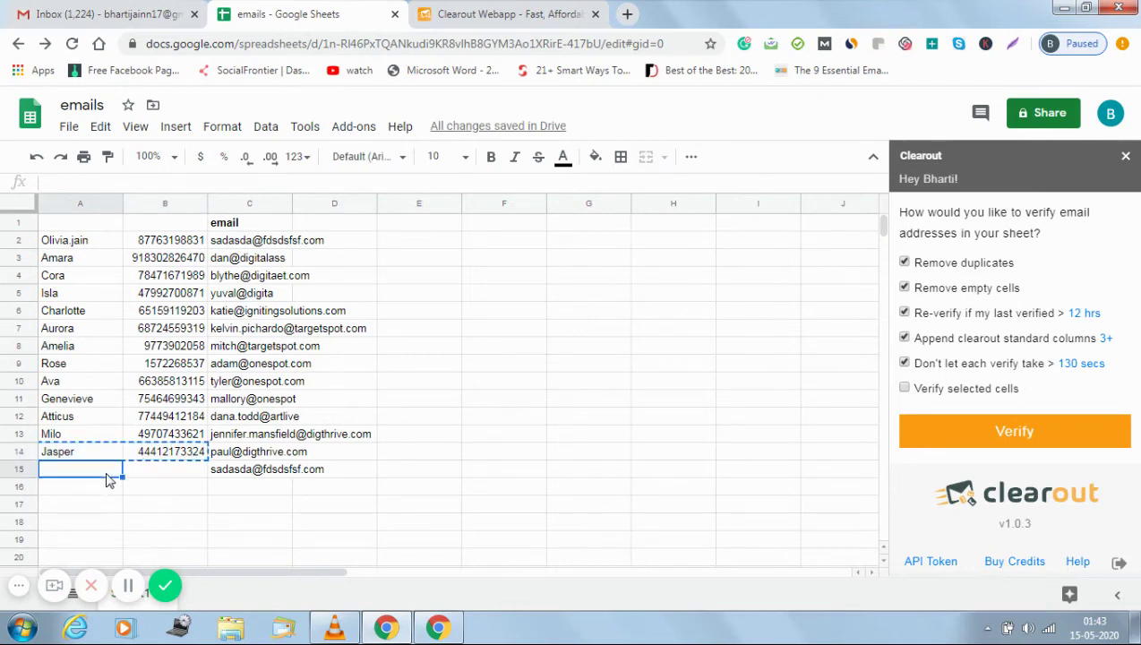
{"action": "key", "text": "ctrl+v"}
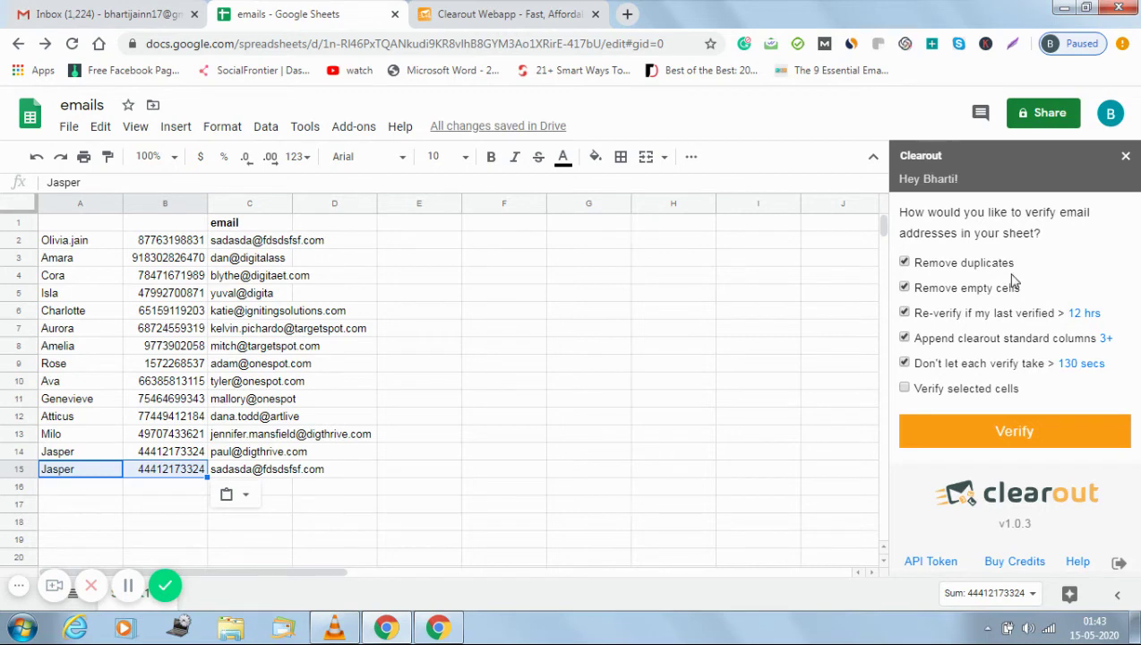
{"action": "left_click", "coordinate": [367, 504]}
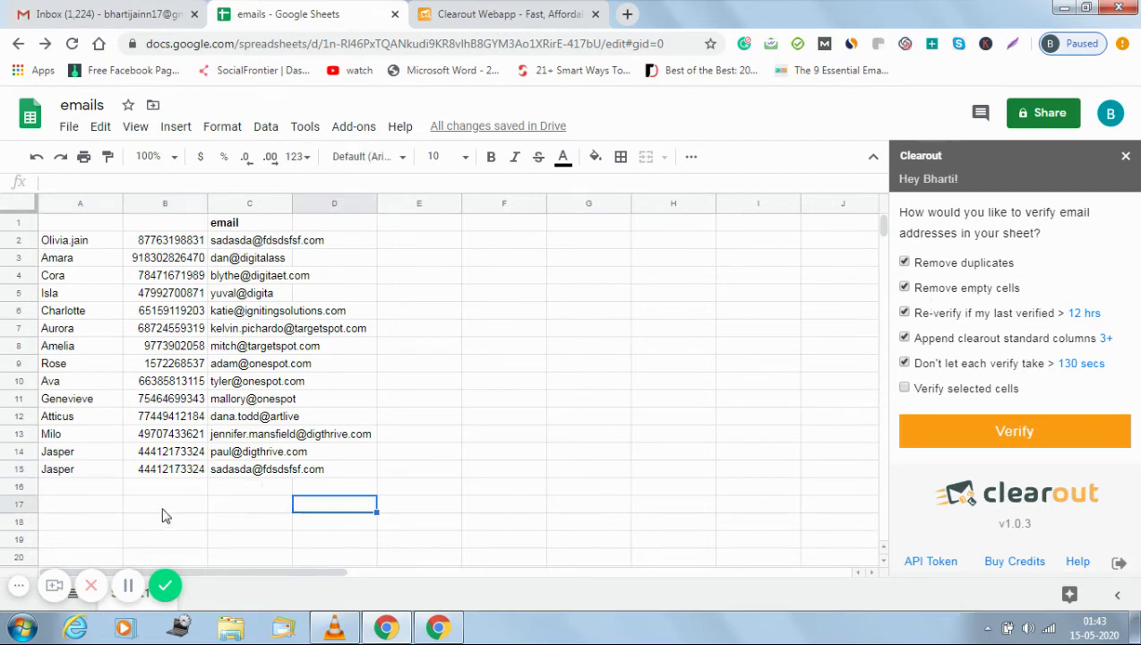
Copy row 10's full entry (A10:C10) into row 17, leaving row 16 empty
{"action": "left_click", "coordinate": [78, 385]}
{"action": "left_click_drag", "start_coordinate": [78, 387], "coordinate": [232, 383]}
{"action": "key", "text": "ctrl+c"}
{"action": "left_click", "coordinate": [106, 507]}
{"action": "key", "text": "ctrl+v"}
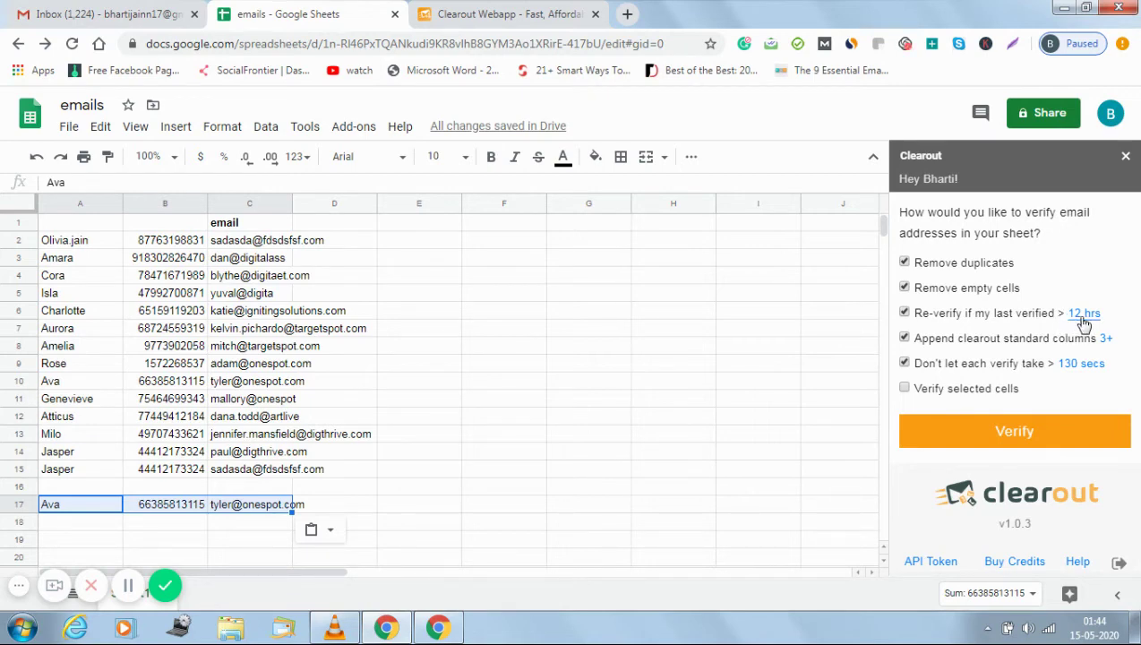
Check Clearout's re-verify interval choices, then open My Preferences for the appended result columns
{"action": "left_click", "coordinate": [1084, 318]}
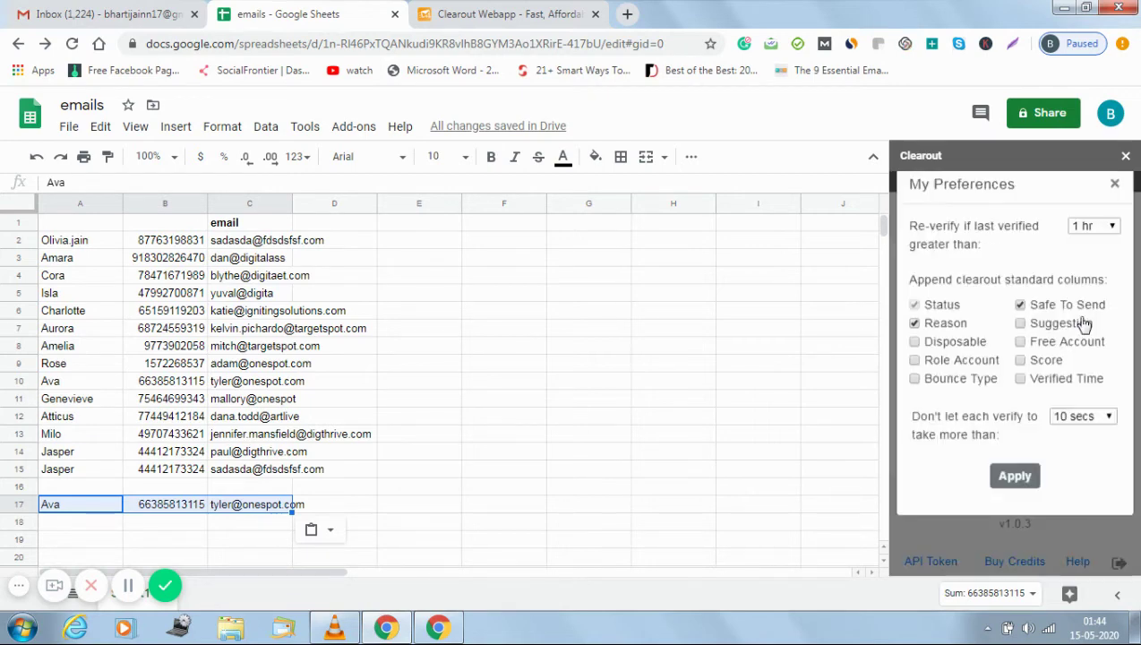
{"action": "left_click", "coordinate": [1111, 240]}
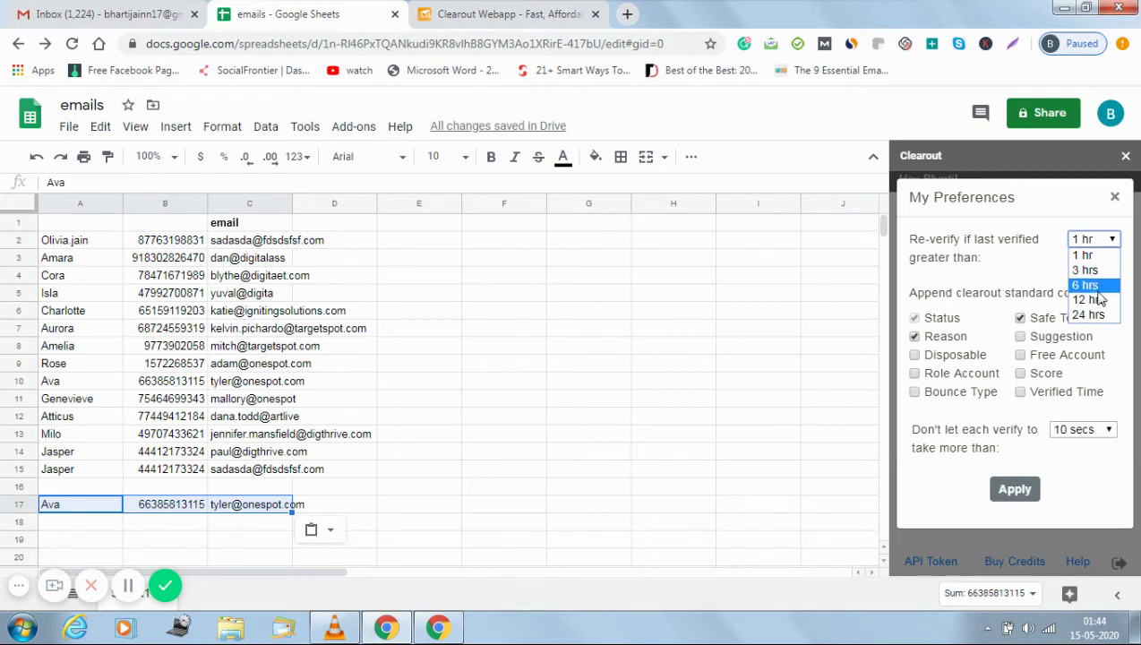
{"action": "left_click", "coordinate": [1115, 196]}
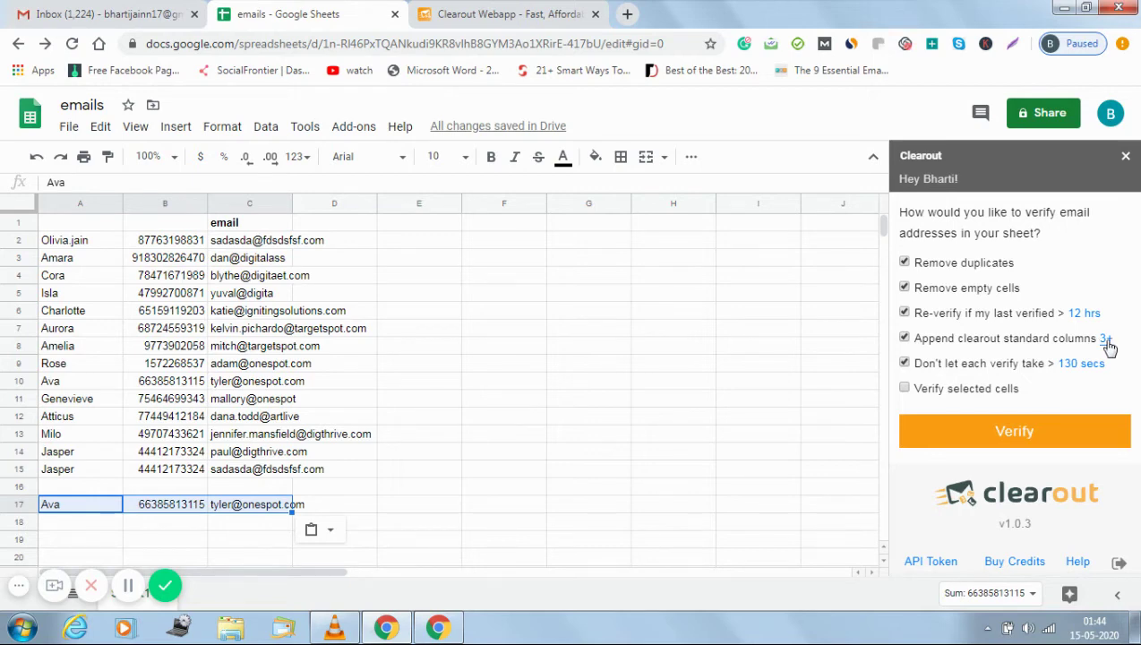
{"action": "left_click", "coordinate": [1106, 341]}
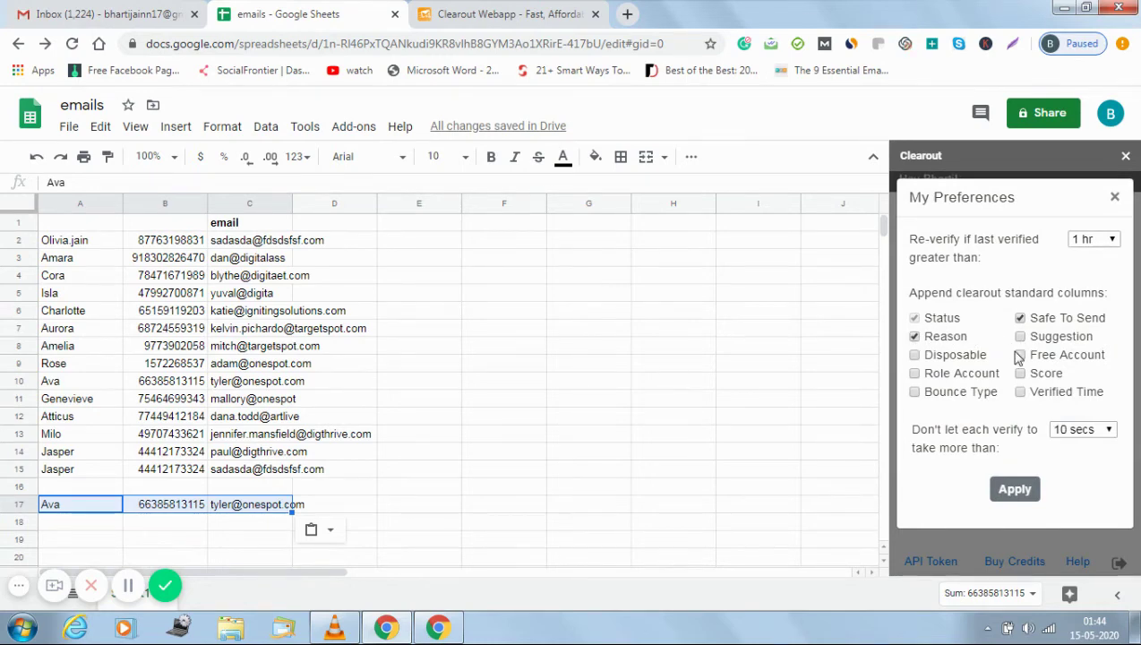
Add the Disposable and Role Account columns to Clearout's appended results
{"action": "left_click", "coordinate": [915, 356]}
{"action": "left_click", "coordinate": [915, 373]}
{"action": "left_click", "coordinate": [1114, 196]}
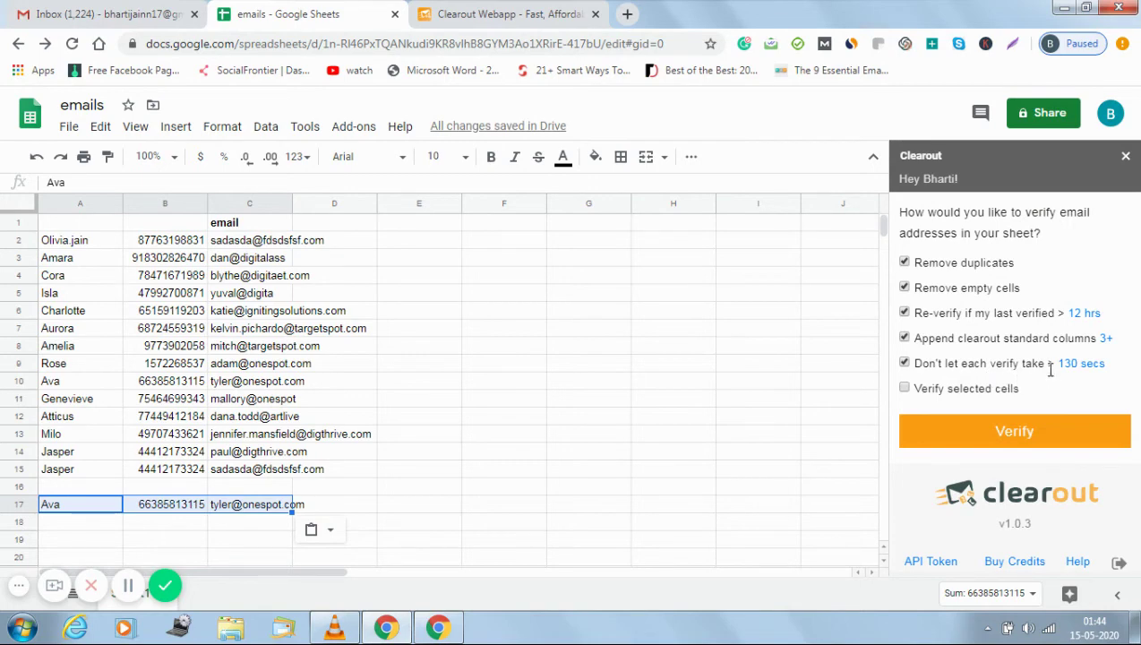
Set Clearout's verify time limit to 10 secs and apply the preferences
{"action": "left_click", "coordinate": [1079, 374]}
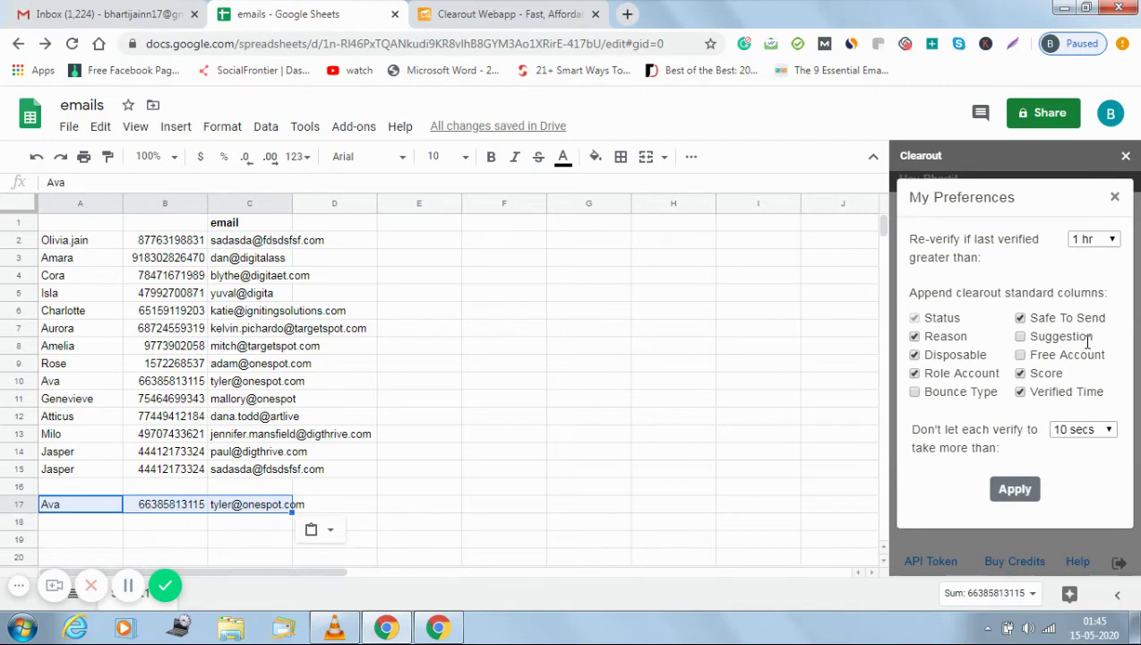
{"action": "left_click", "coordinate": [1094, 433]}
{"action": "left_click", "coordinate": [1089, 446]}
{"action": "left_click", "coordinate": [1010, 491]}
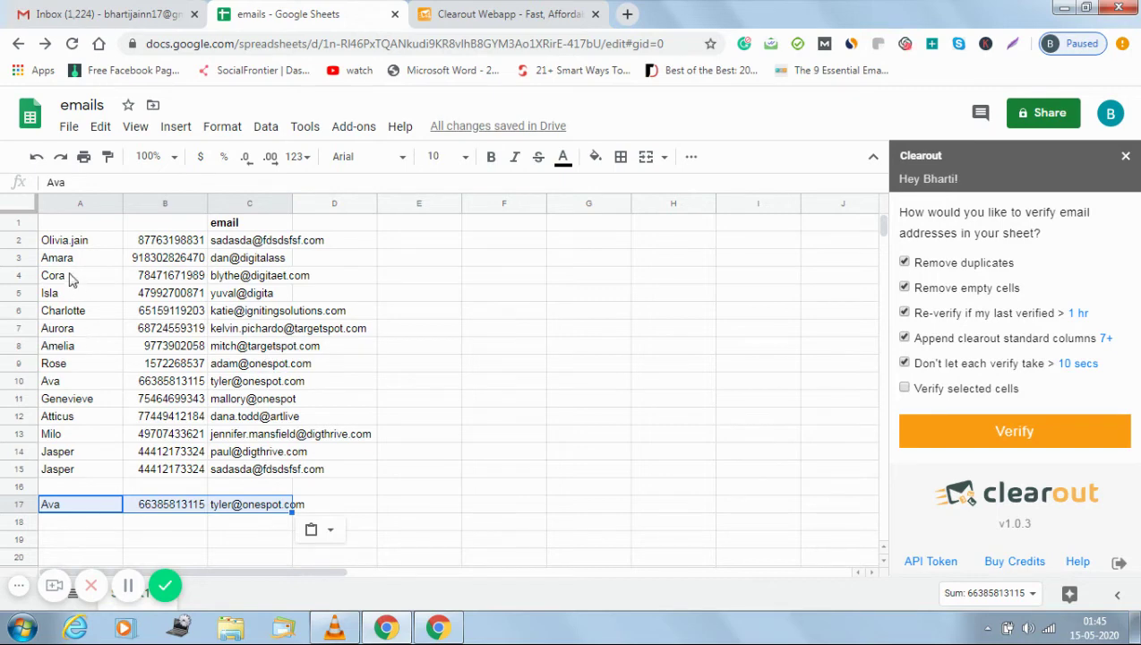
Select the emails in A6:B11 and run Clearout with 'Verify selected cells' ticked
{"action": "left_click_drag", "start_coordinate": [72, 279], "coordinate": [202, 415]}
{"action": "left_click", "coordinate": [504, 328]}
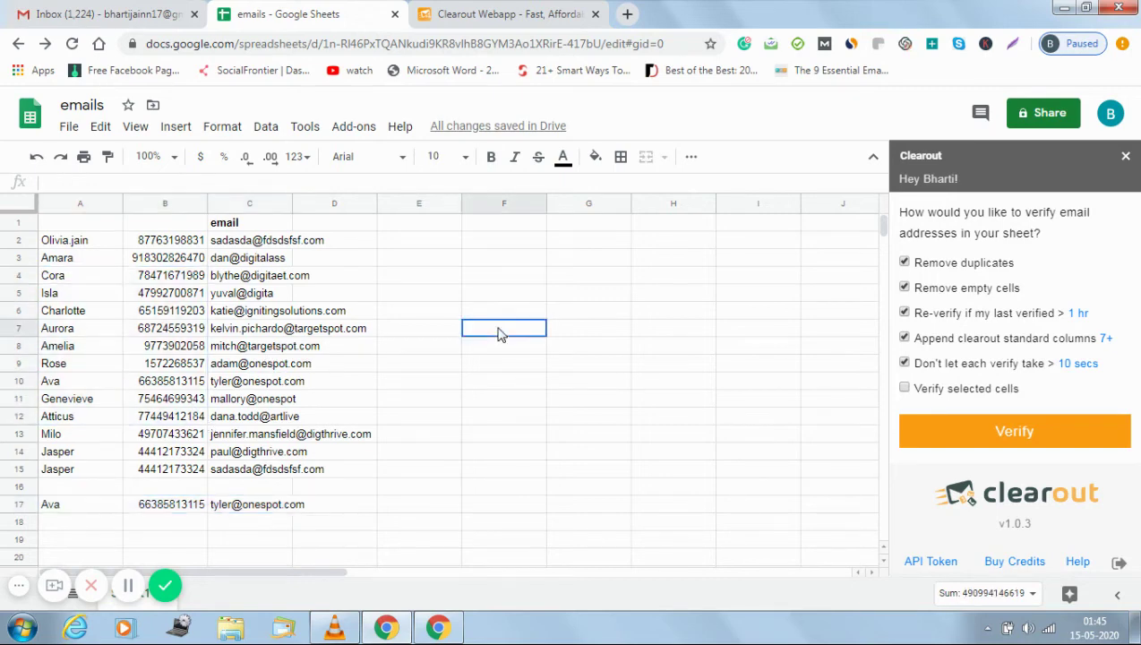
{"action": "left_click", "coordinate": [85, 312]}
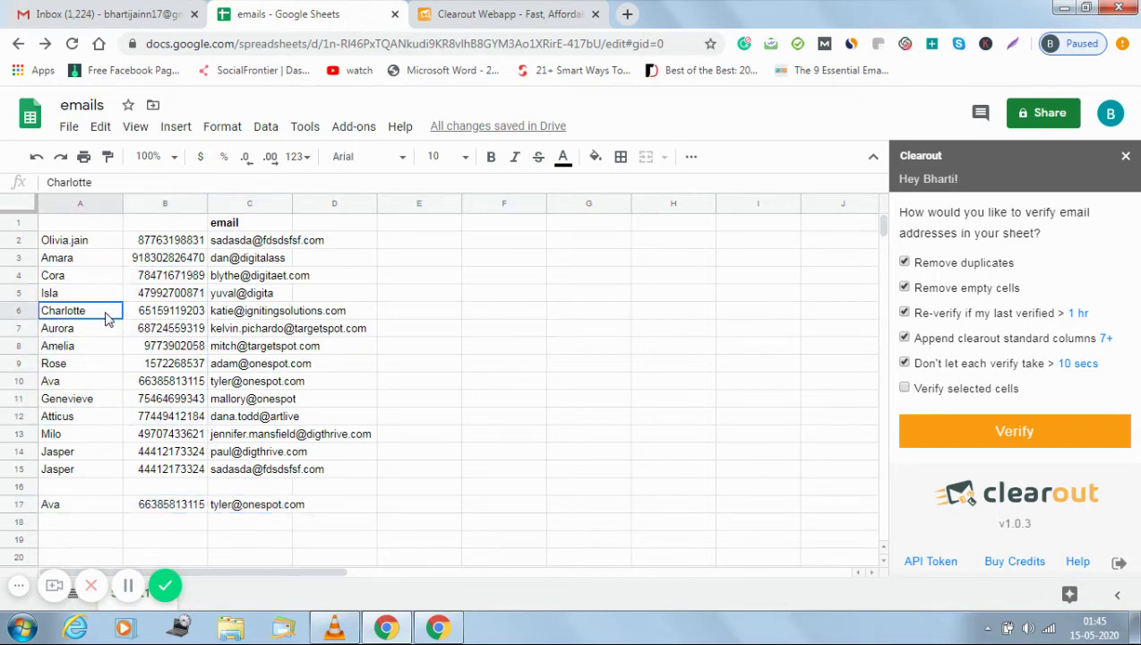
{"action": "left_click_drag", "start_coordinate": [110, 321], "coordinate": [283, 405]}
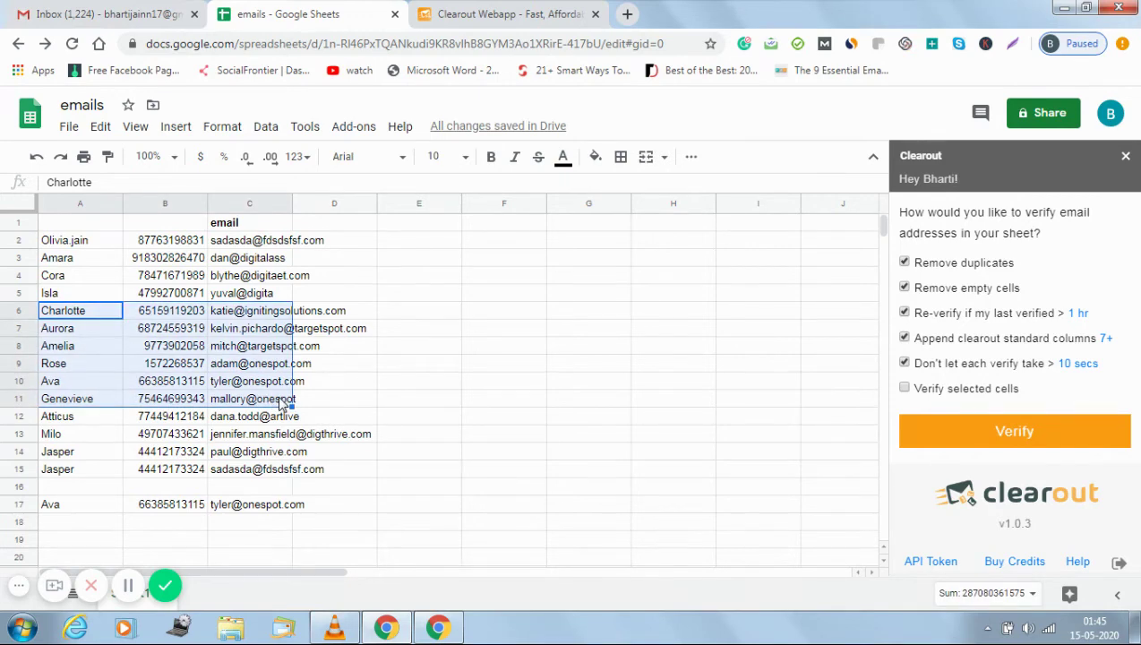
{"action": "left_click", "coordinate": [905, 389]}
{"action": "left_click", "coordinate": [942, 436]}
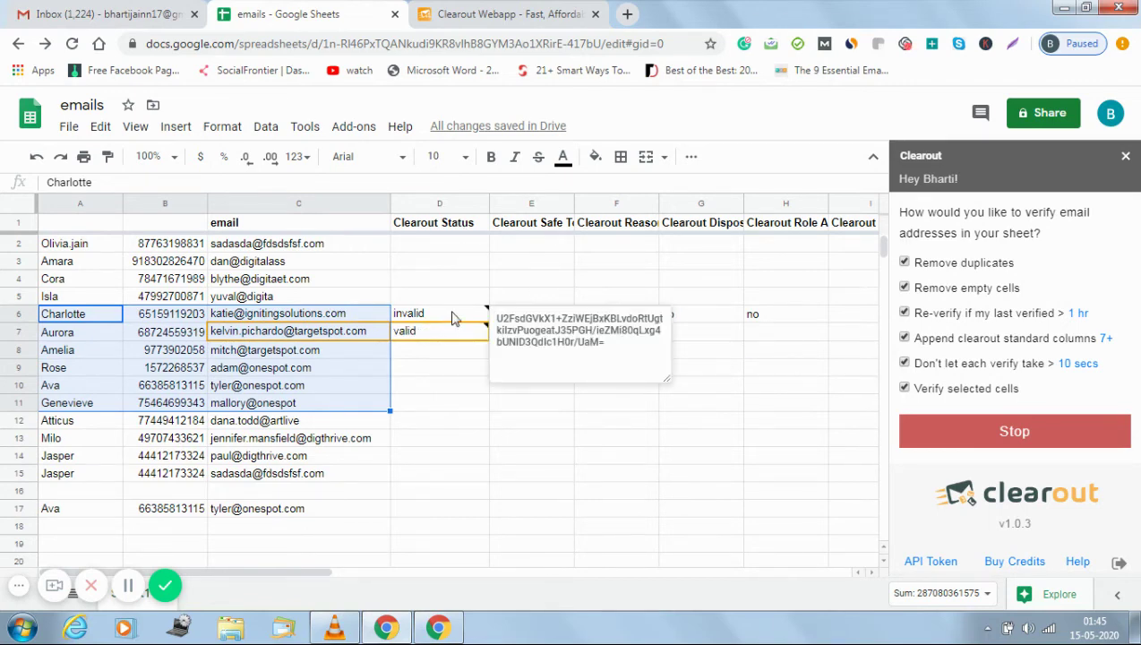
Inspect the new Clearout Safe To Send (E1) and Clearout Reason (F1) result columns
{"action": "left_click", "coordinate": [553, 229]}
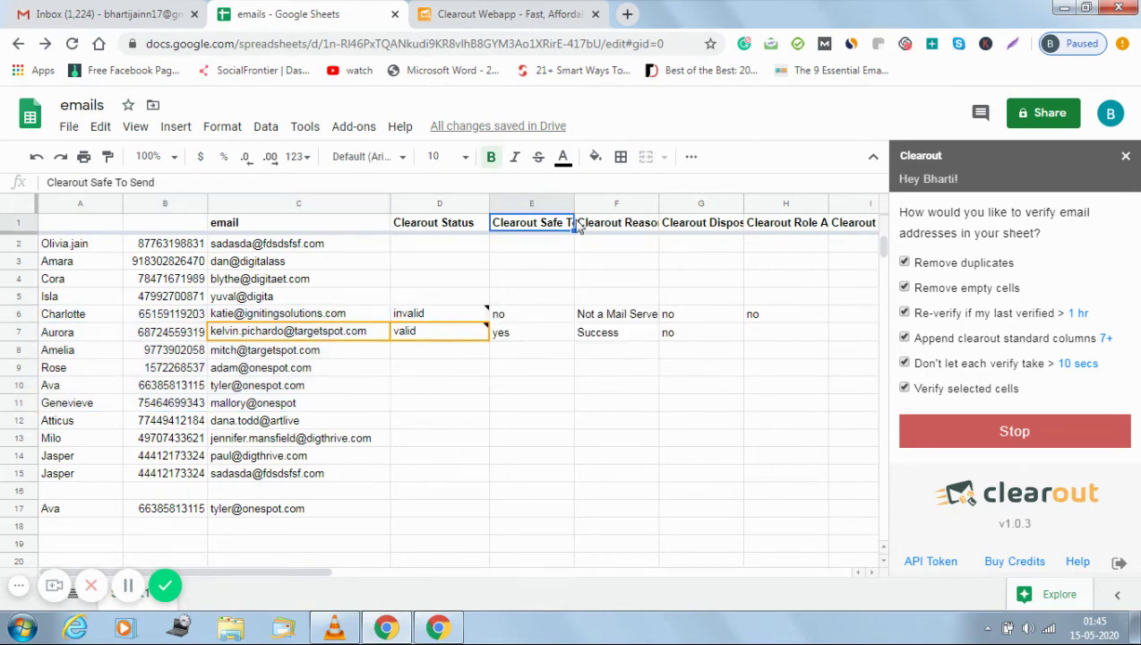
{"action": "left_click", "coordinate": [617, 229]}
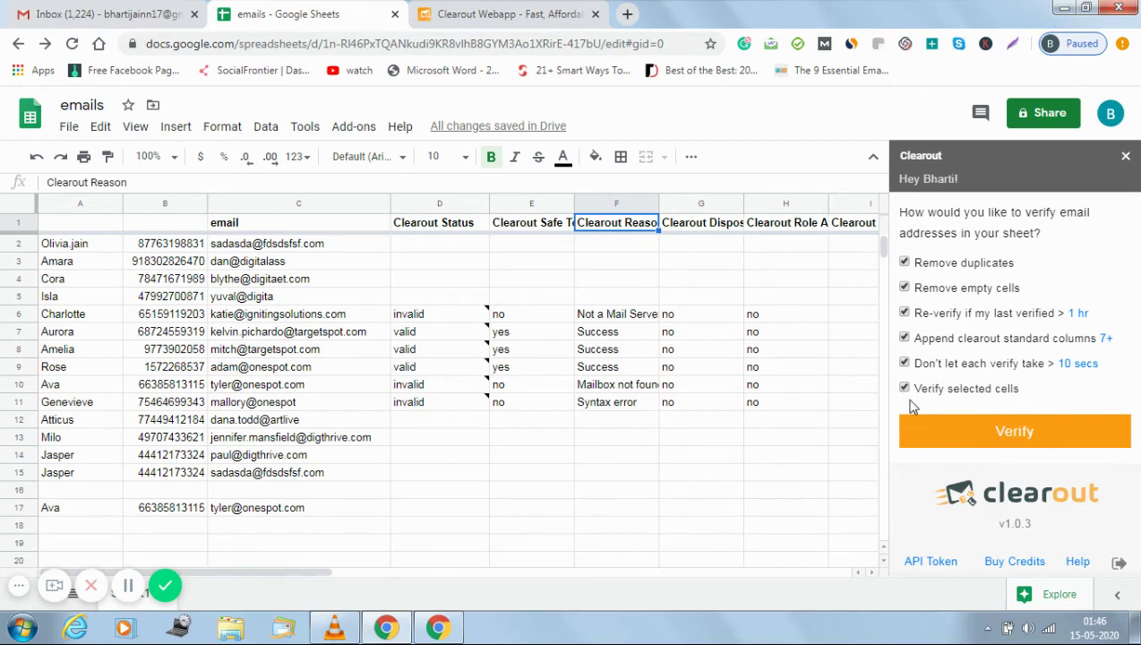
Untick 'Verify selected cells', verify the entire email list, and highlight the account name in the sidebar greeting
{"action": "left_click", "coordinate": [904, 389]}
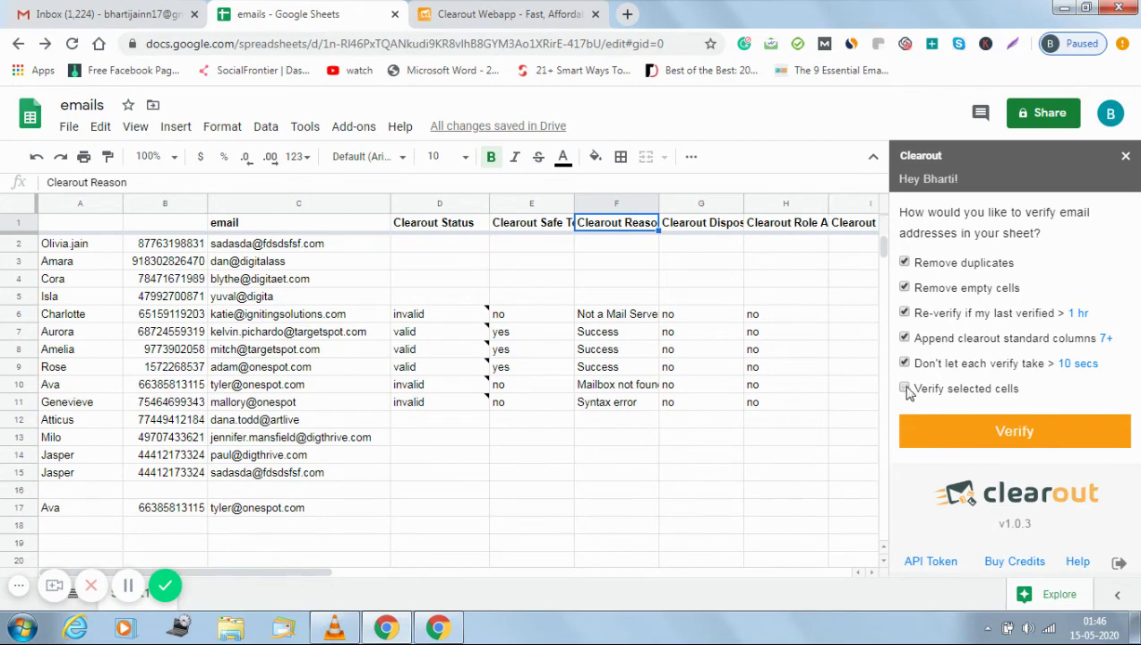
{"action": "left_click", "coordinate": [972, 440]}
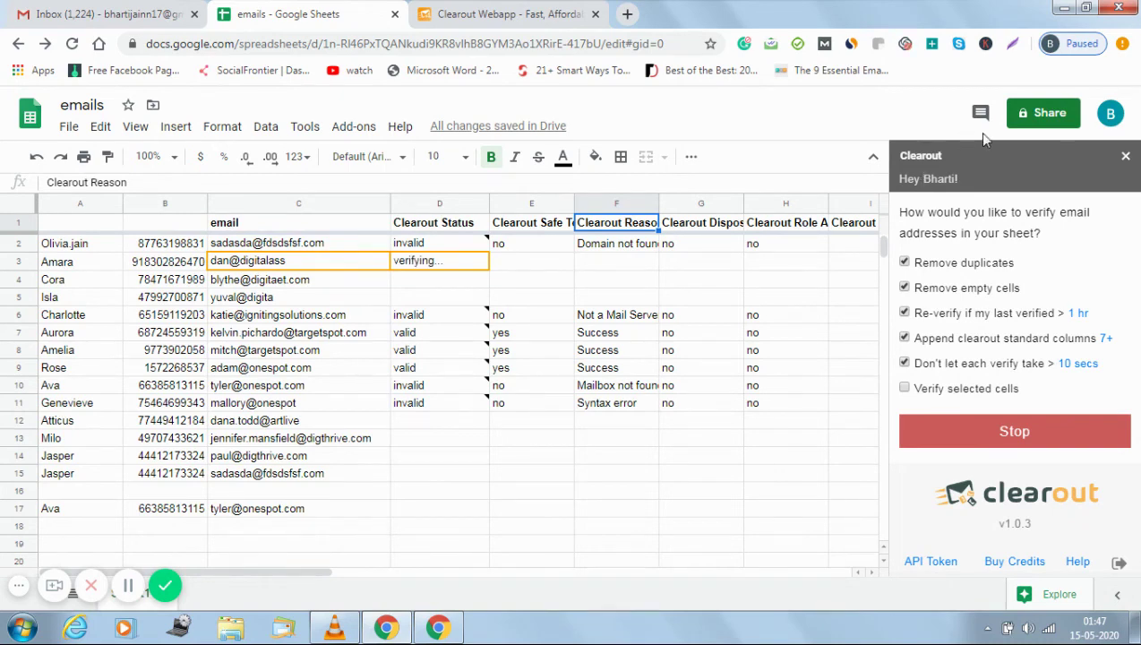
{"action": "left_click_drag", "start_coordinate": [959, 179], "coordinate": [921, 179]}
Highlight the Name value on the Clearout Webapp profile, then go back to the emails spreadsheet
{"action": "left_click", "coordinate": [552, 19]}
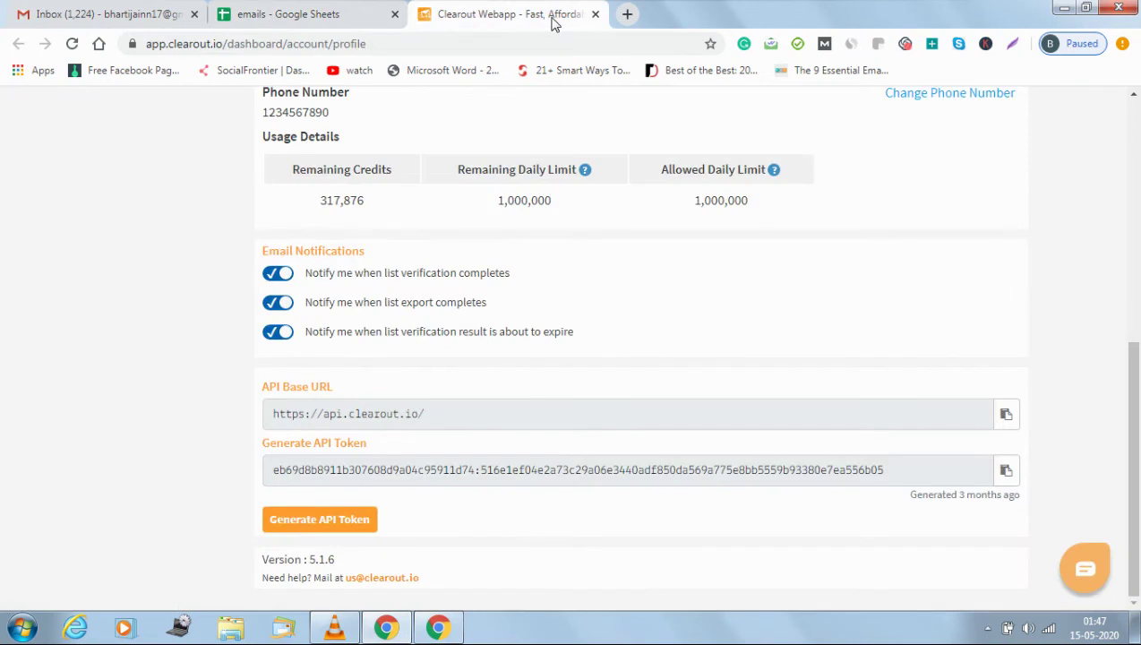
{"action": "left_click_drag", "start_coordinate": [1132, 498], "coordinate": [1135, 248]}
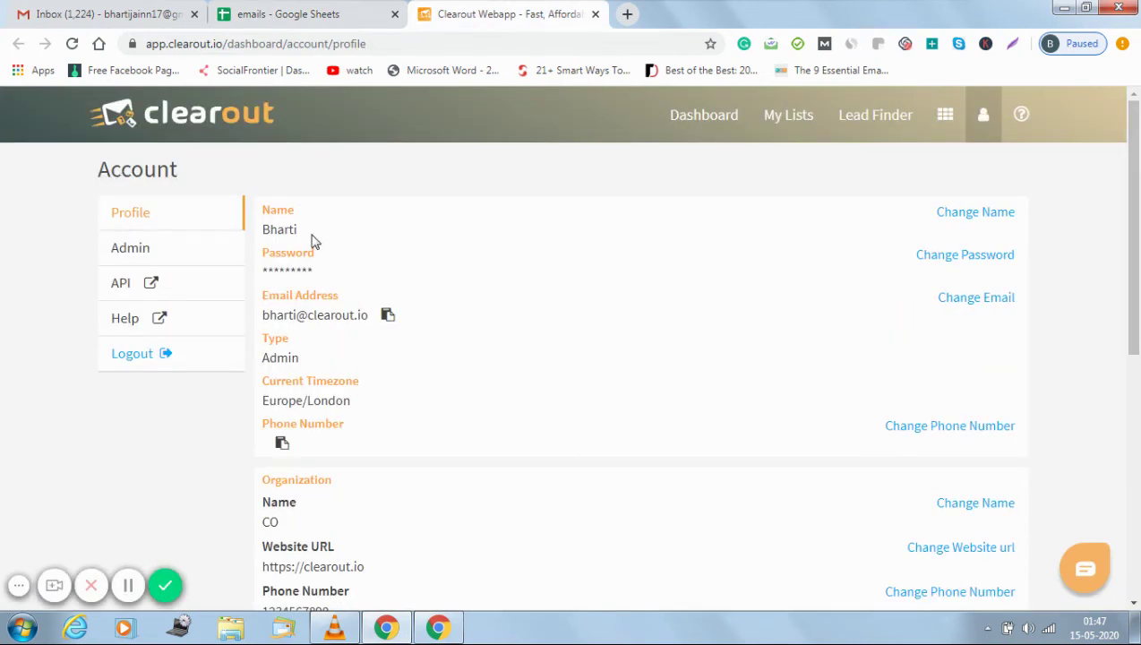
{"action": "left_click_drag", "start_coordinate": [312, 242], "coordinate": [262, 232]}
{"action": "left_click", "coordinate": [294, 22]}
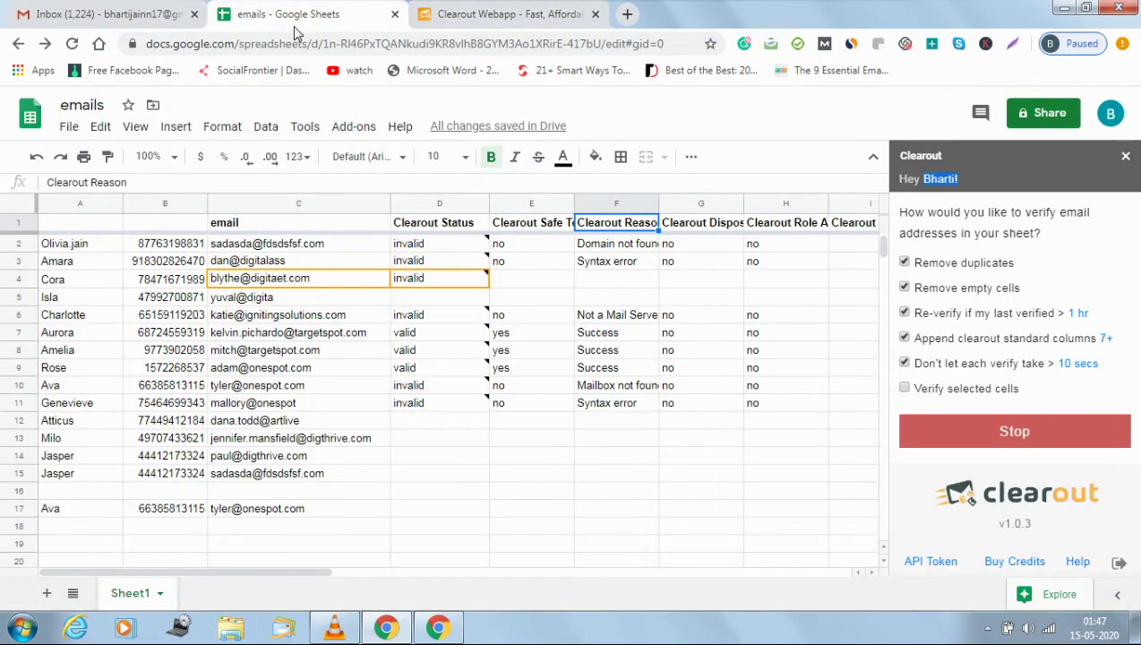
Stop the whole-list Clearout verification once rows 2–12 show results
{"action": "left_click", "coordinate": [964, 176]}
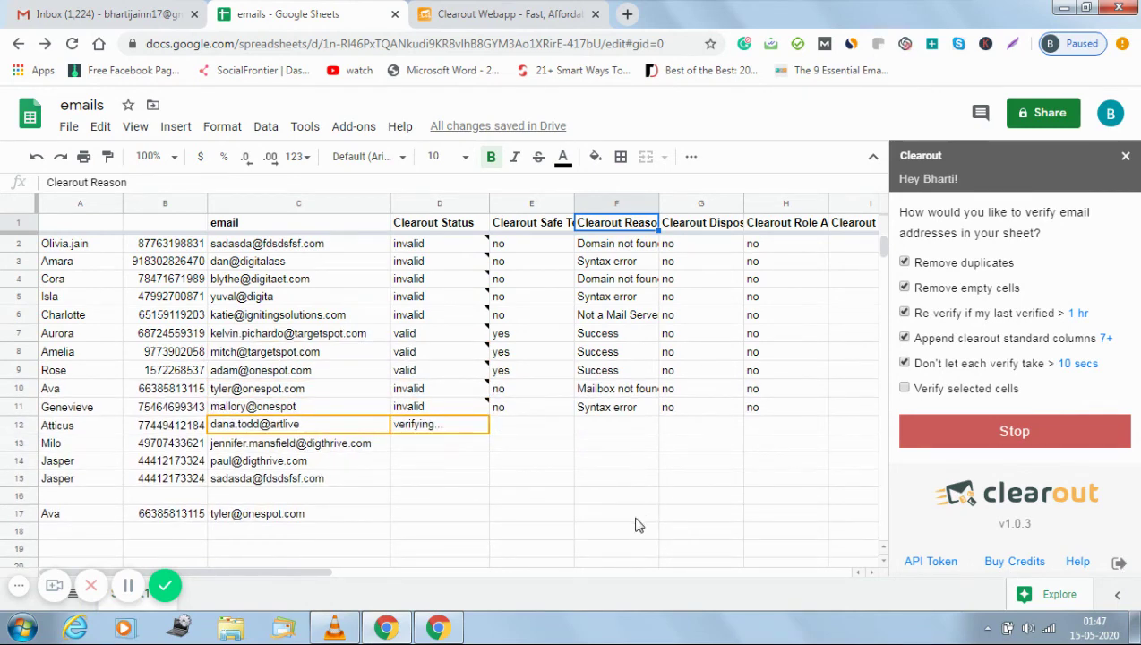
{"action": "left_click", "coordinate": [982, 439]}
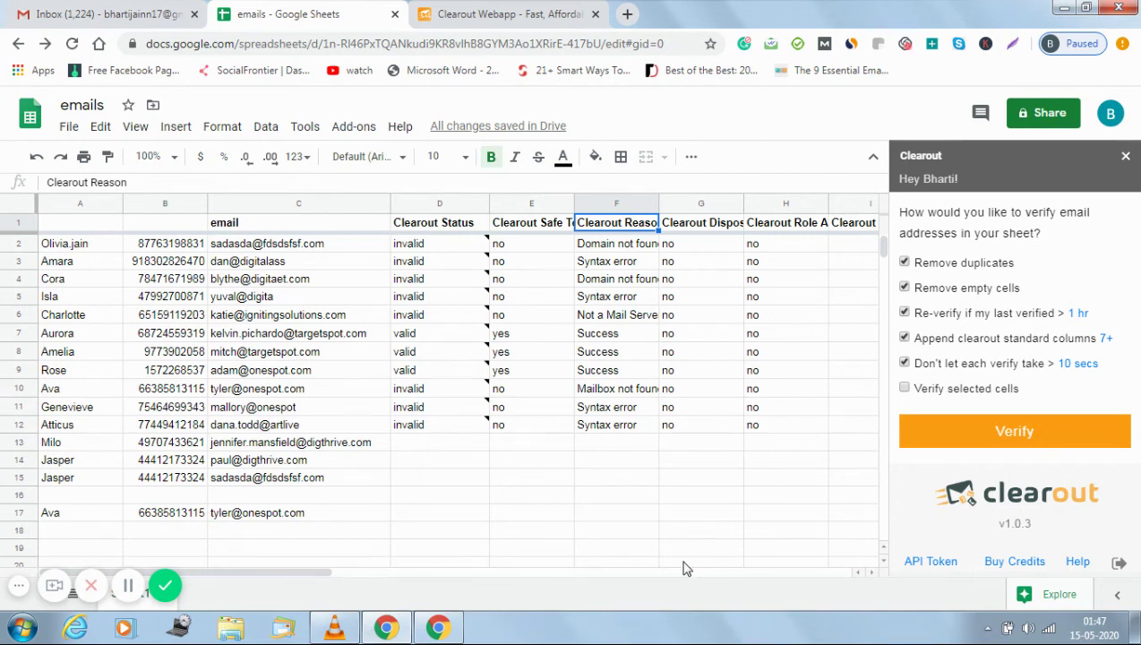
Verify the remaining emails with Remove duplicates and Remove empty cells on, then check row 15
{"action": "left_click", "coordinate": [942, 442]}
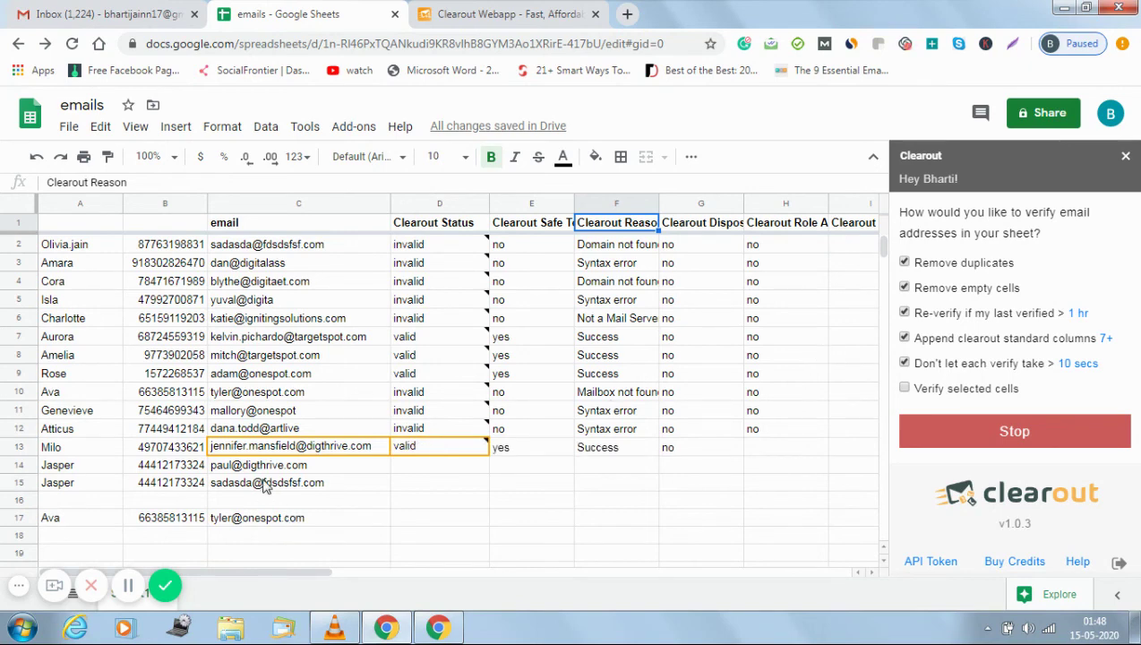
{"action": "left_click", "coordinate": [265, 485]}
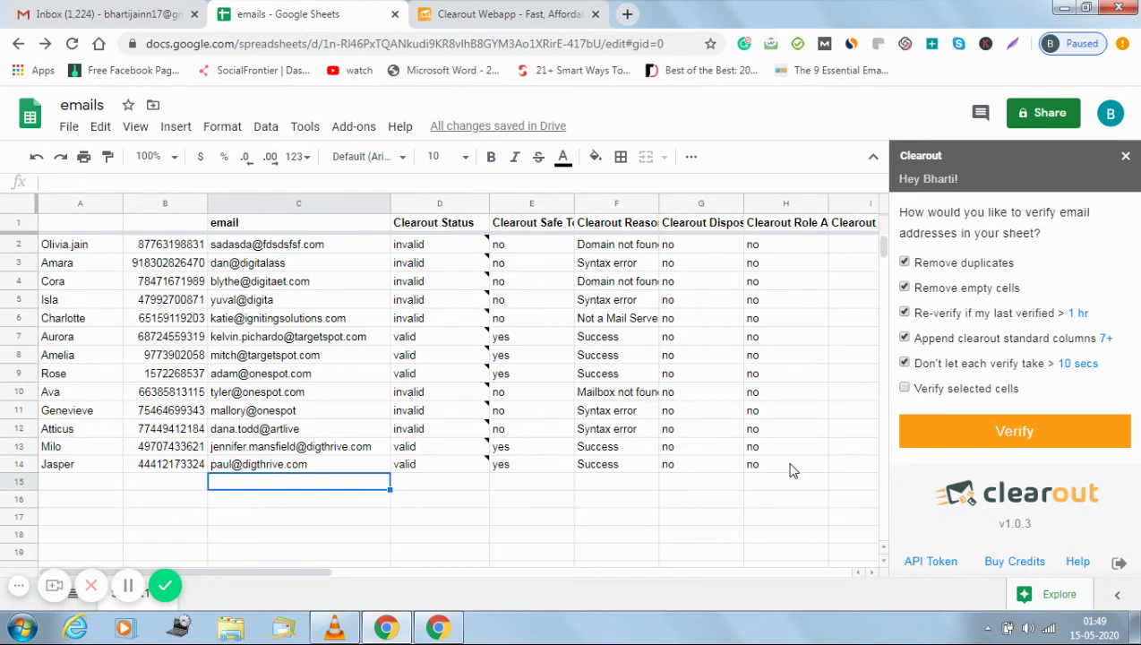
{"action": "left_click", "coordinate": [551, 518]}
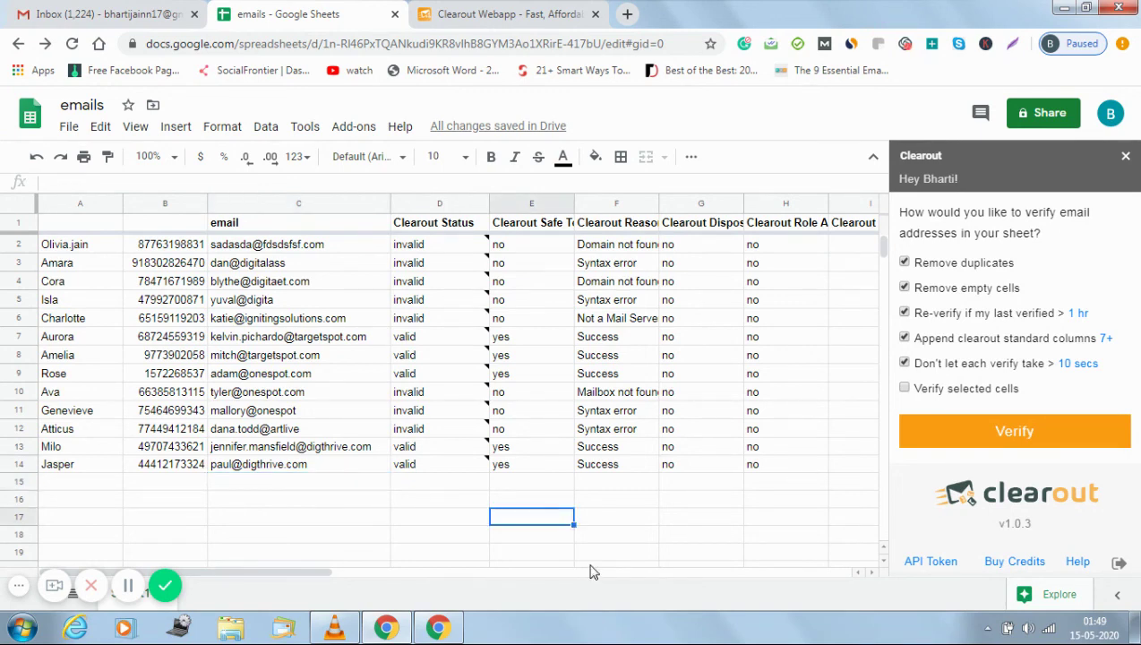